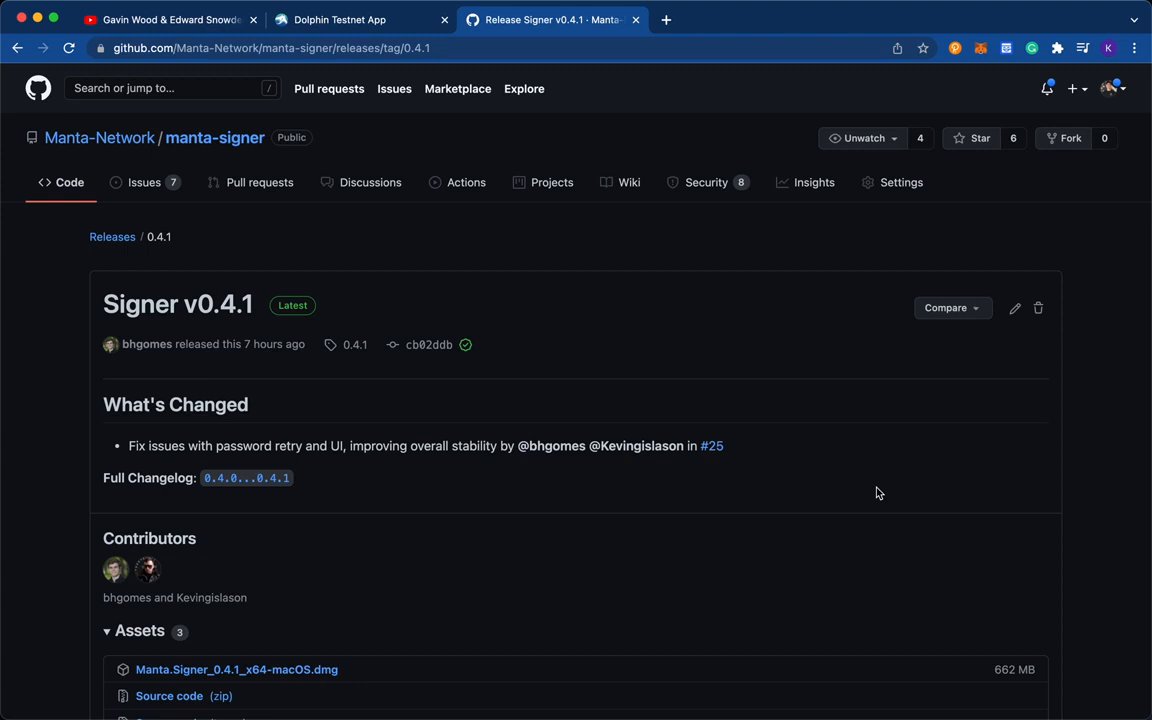
- Download the Manta.Signer_0.4.1_x64-macOS.dmg asset from the Signer v0.4.1 release and open the downloaded disk image
scroll(878, 492, "down", 1)
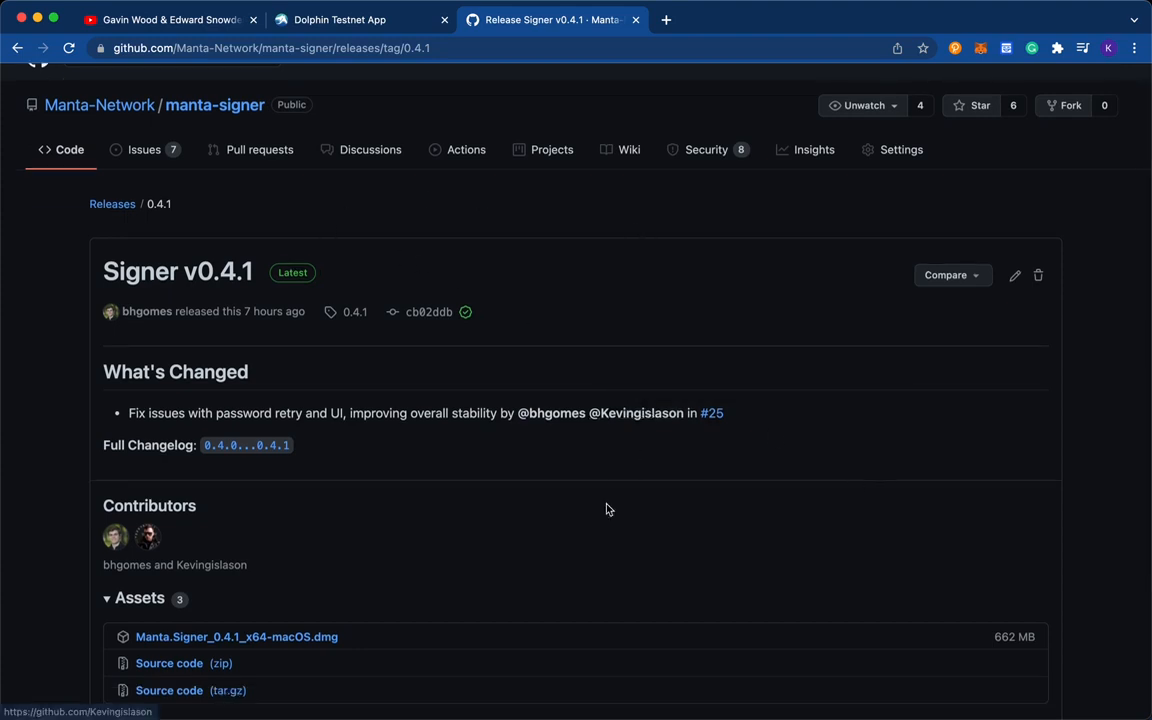
scroll(606, 510, "down", 1)
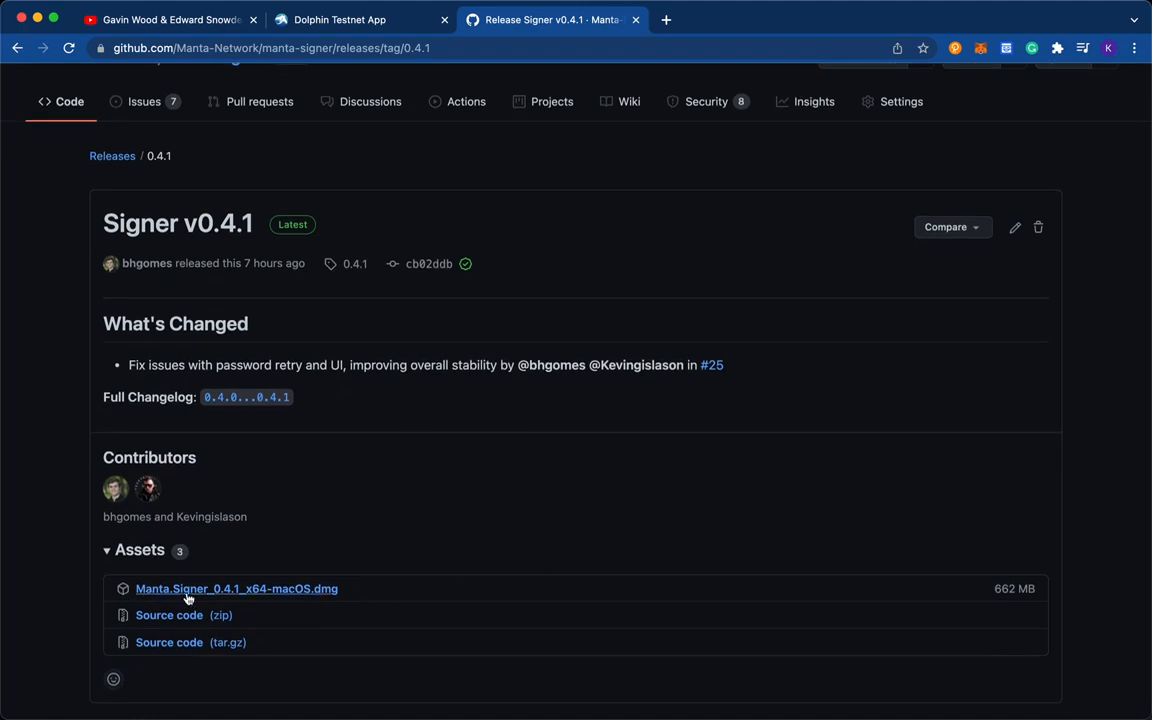
left_click(241, 589)
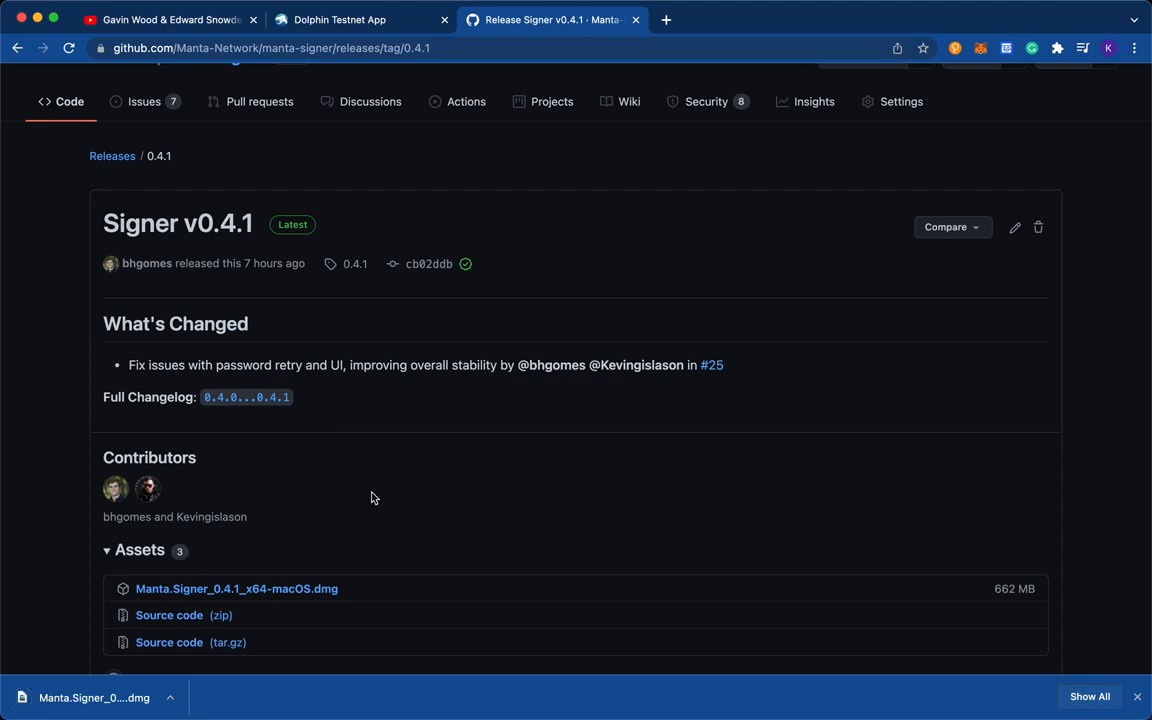
left_click(100, 697)
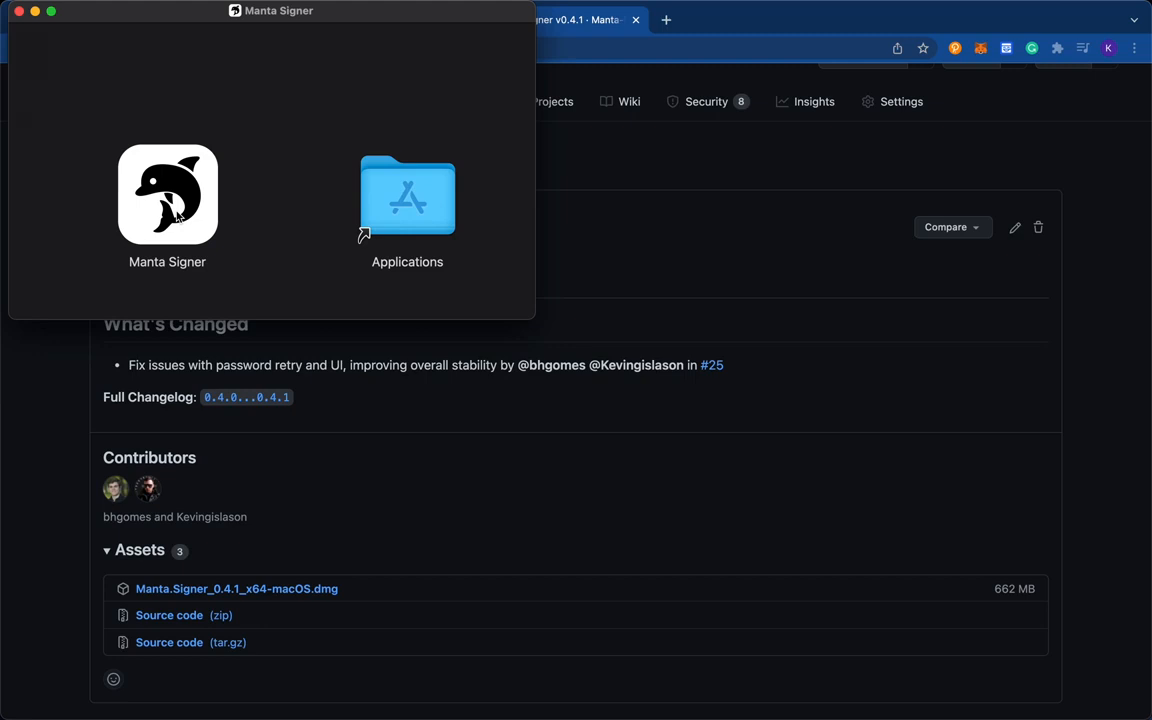
- Install Manta Signer by copying it into the Applications folder, and close the Applications and installer windows
left_click_drag(175, 215, 432, 200)
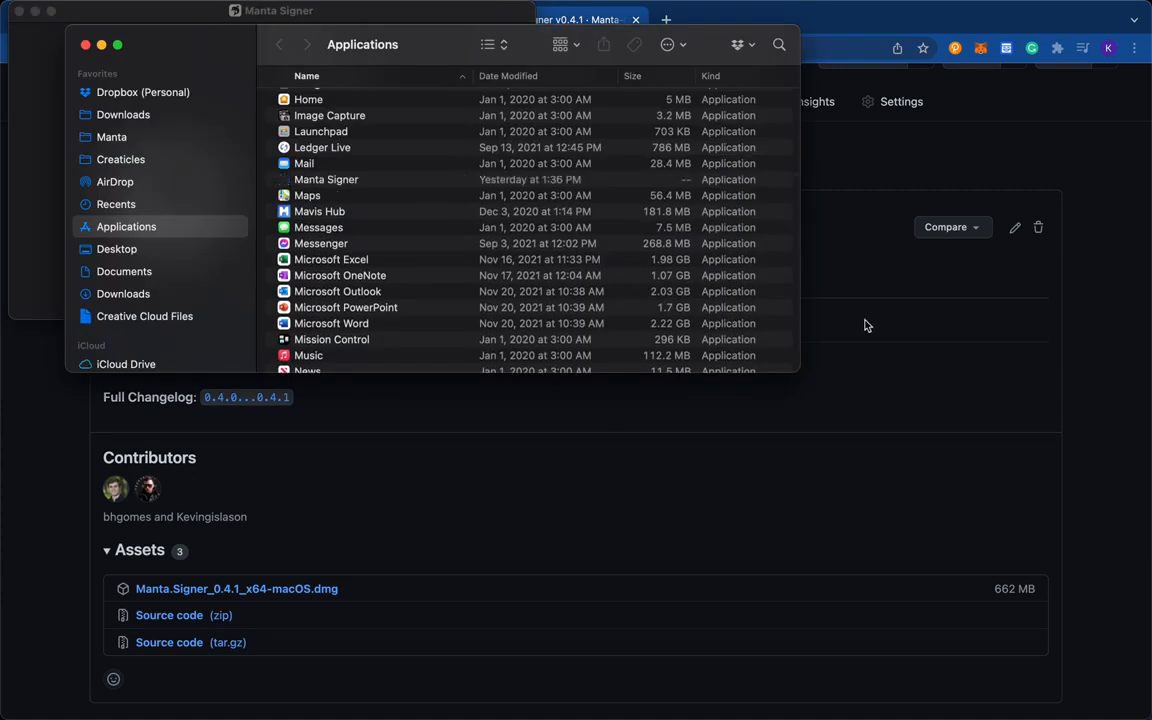
key("super+w")
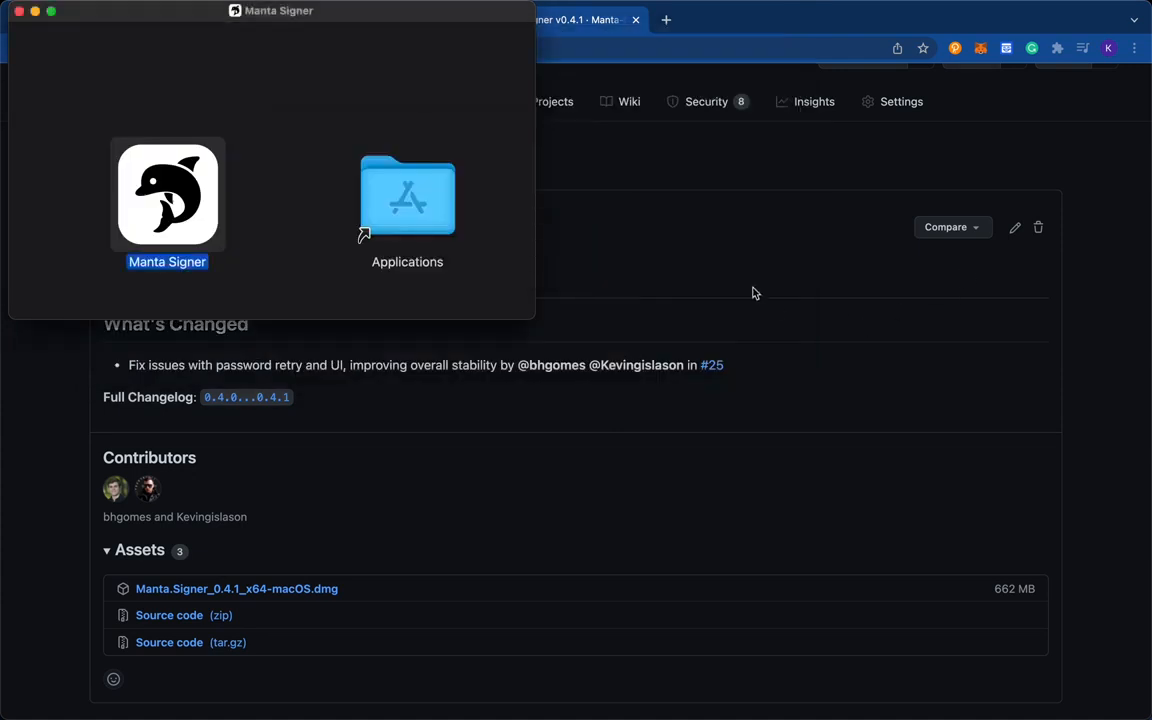
key("super+w")
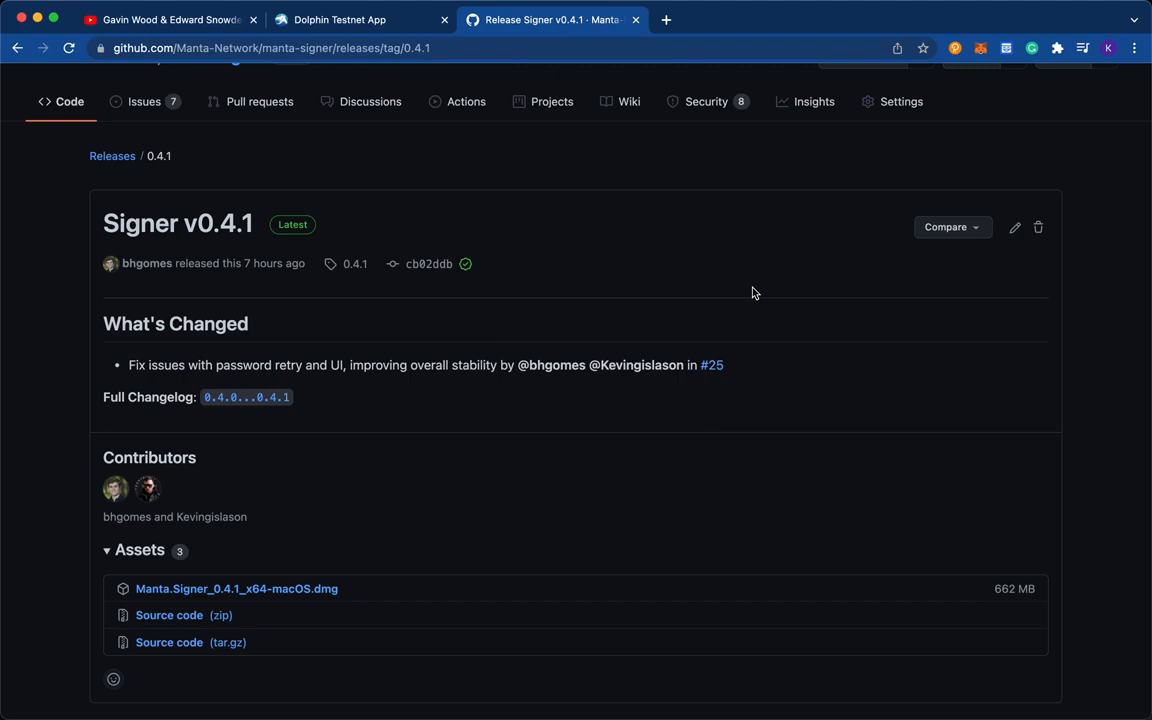
- Try to launch Manta Signer from the installed apps and cancel the unverified developer alert
key("F4")
type("manta")
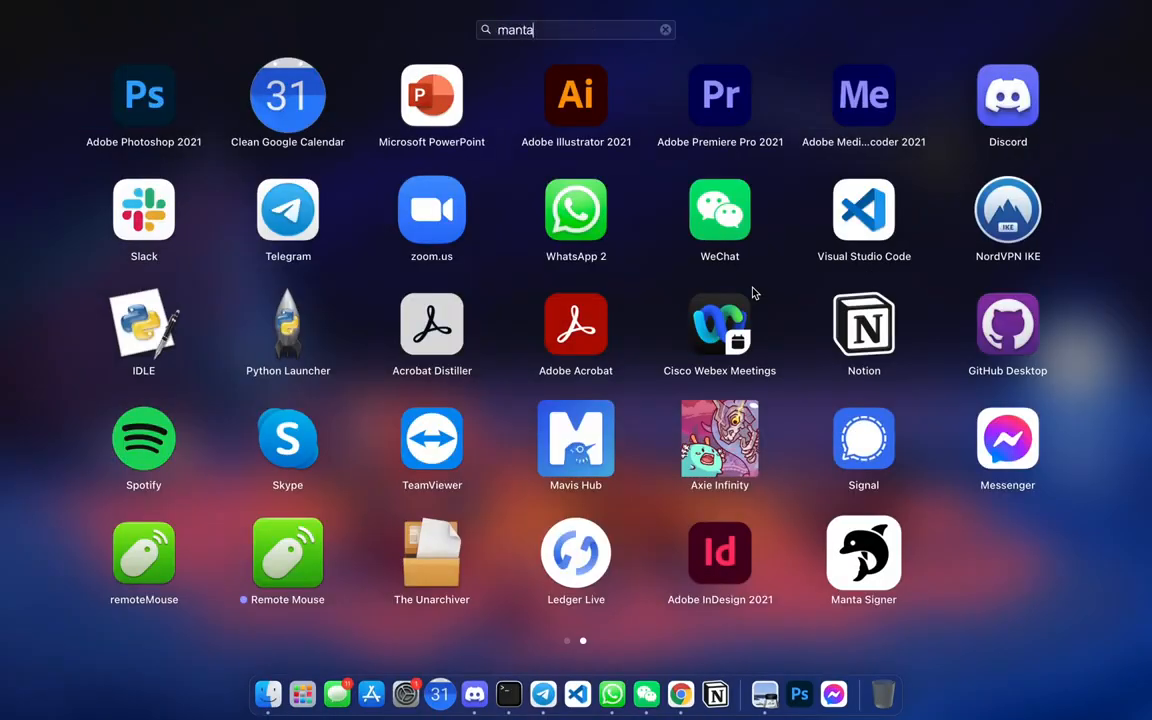
key("Return")
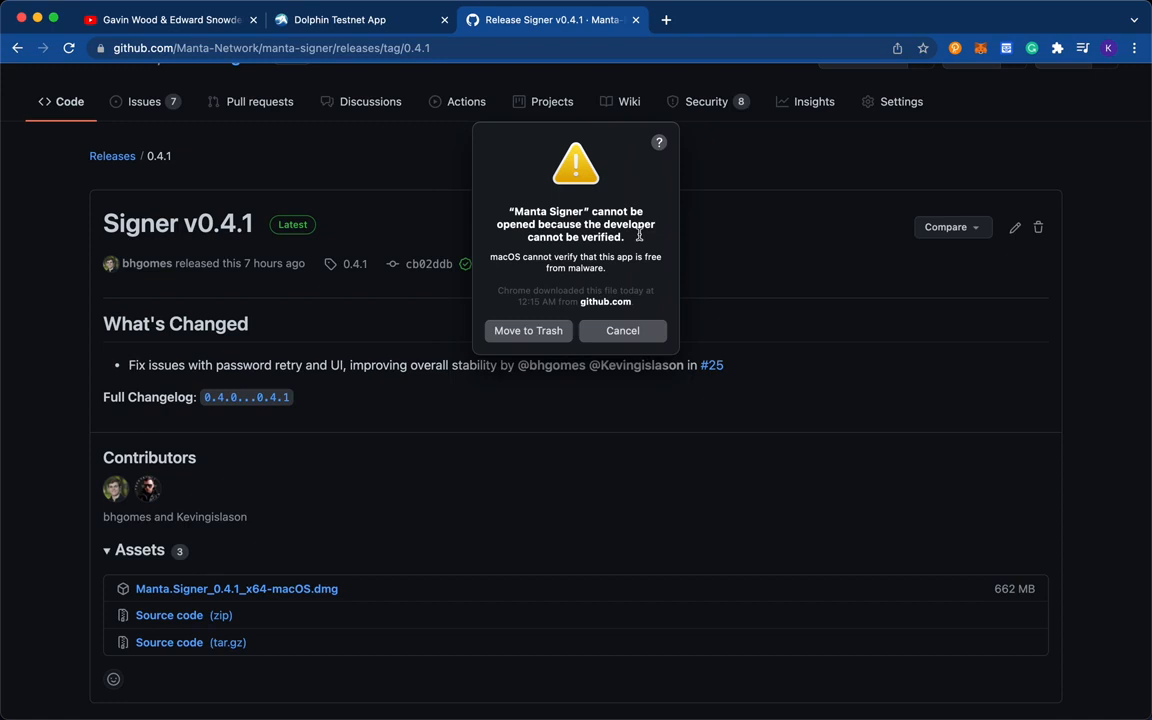
left_click(616, 333)
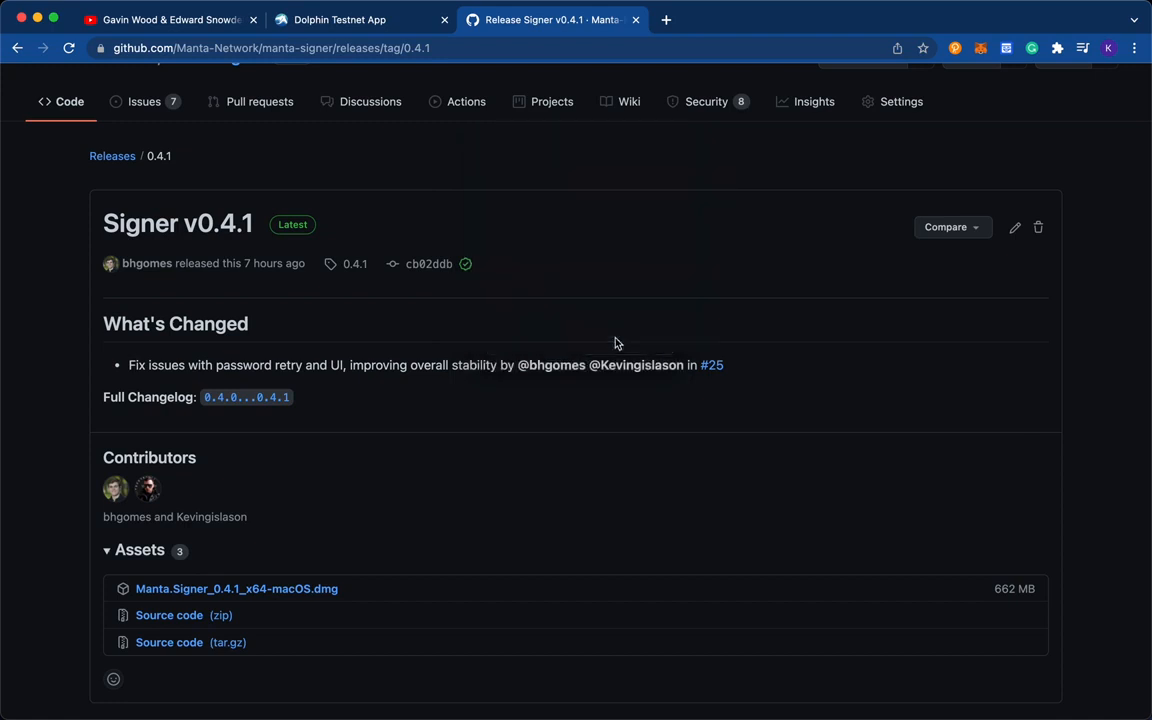
- Allow the blocked Manta Signer to open anyway in the Security & Privacy settings of System Preferences, and close the preferences window
key("F4")
type("system")
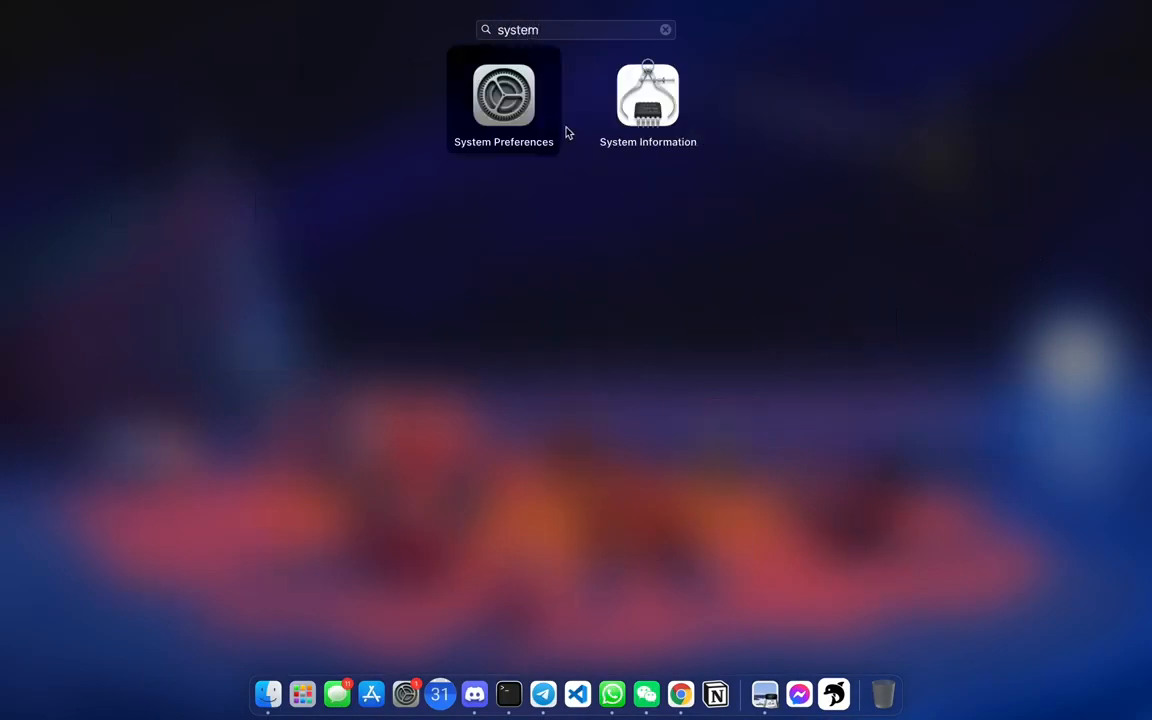
left_click(510, 104)
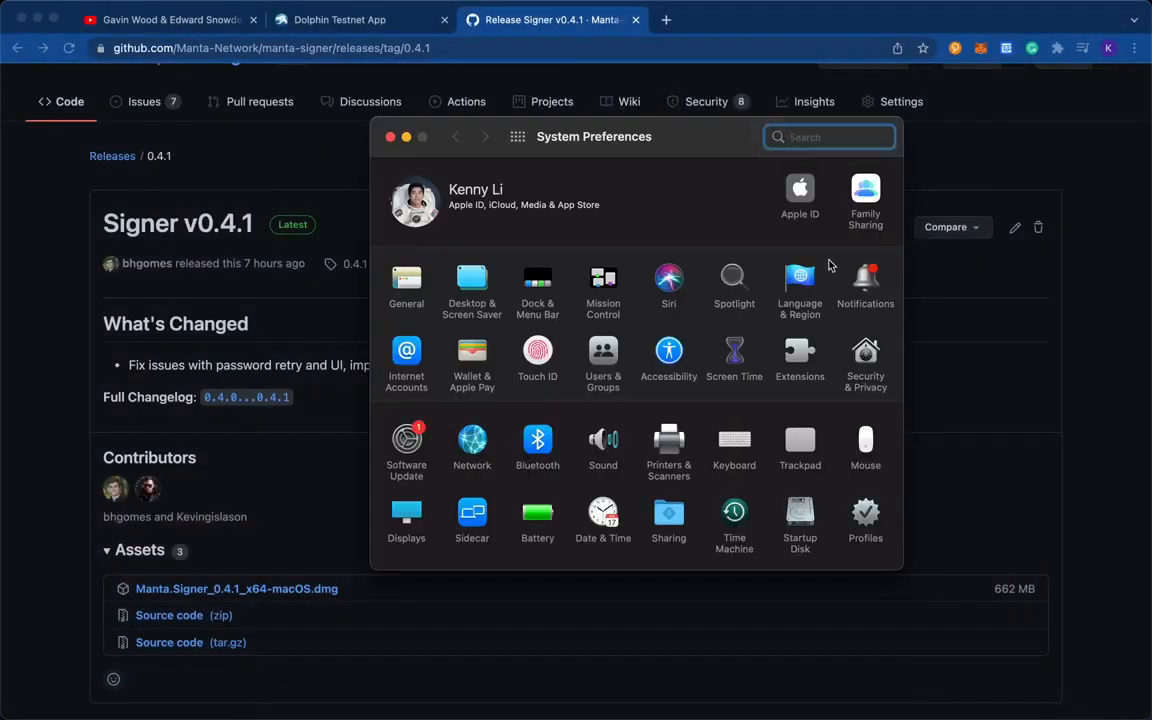
left_click(869, 364)
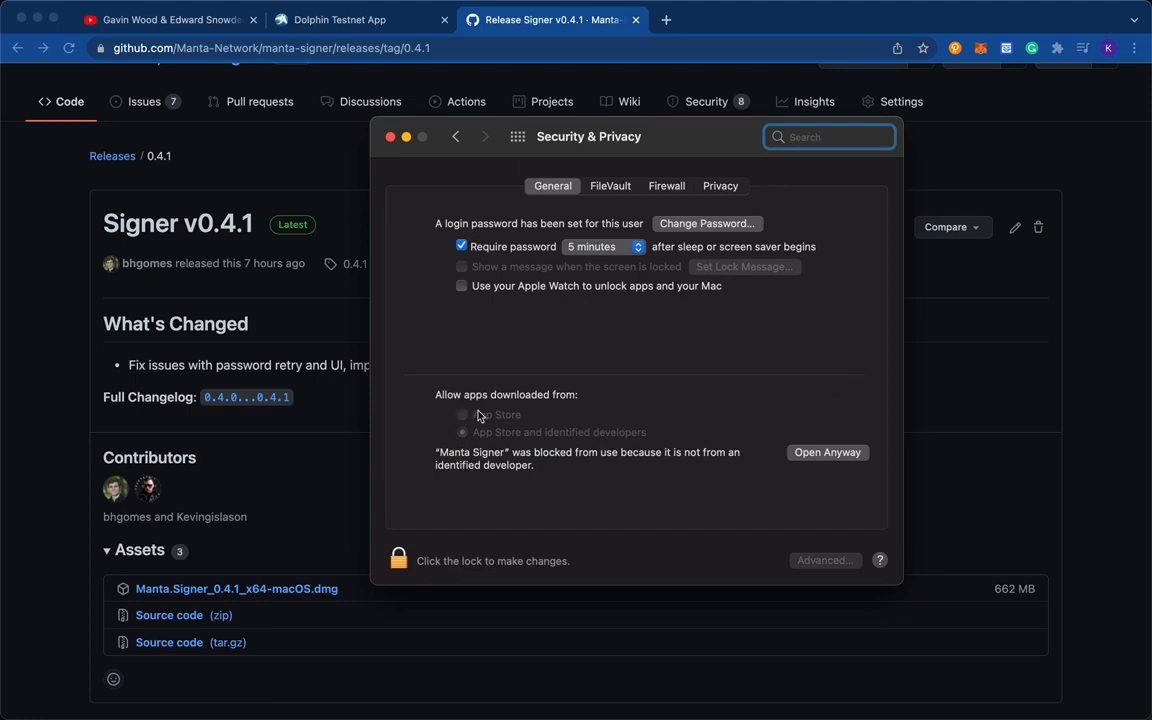
left_click(827, 452)
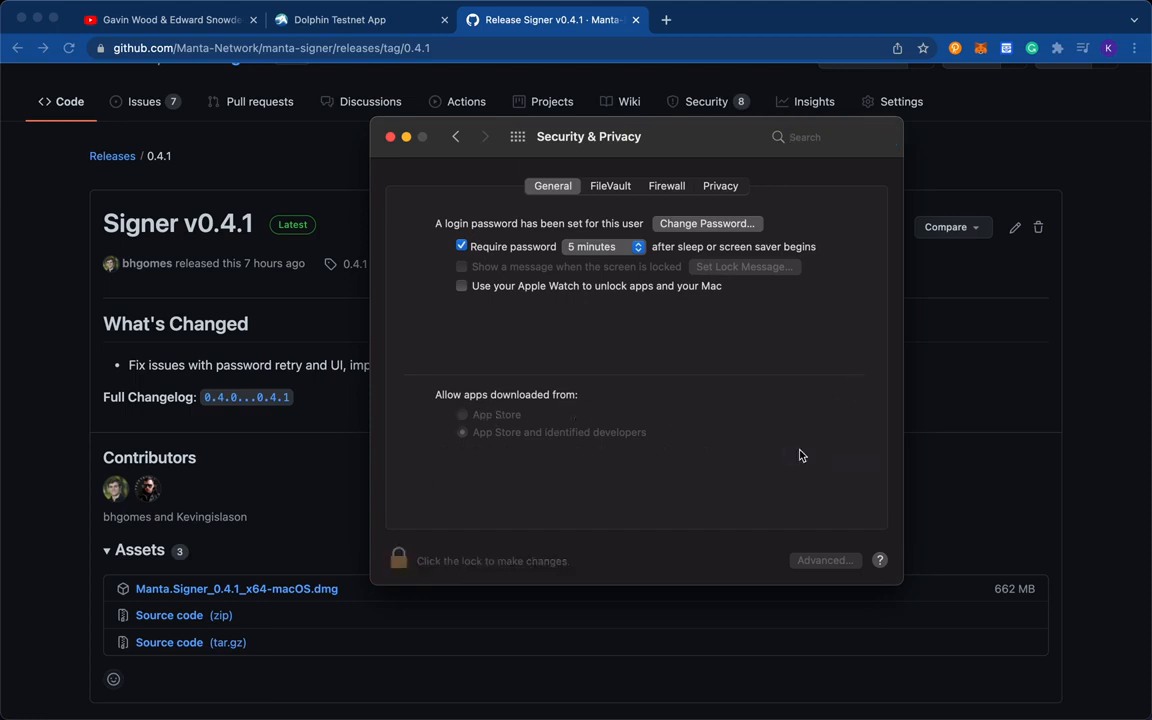
left_click(562, 340)
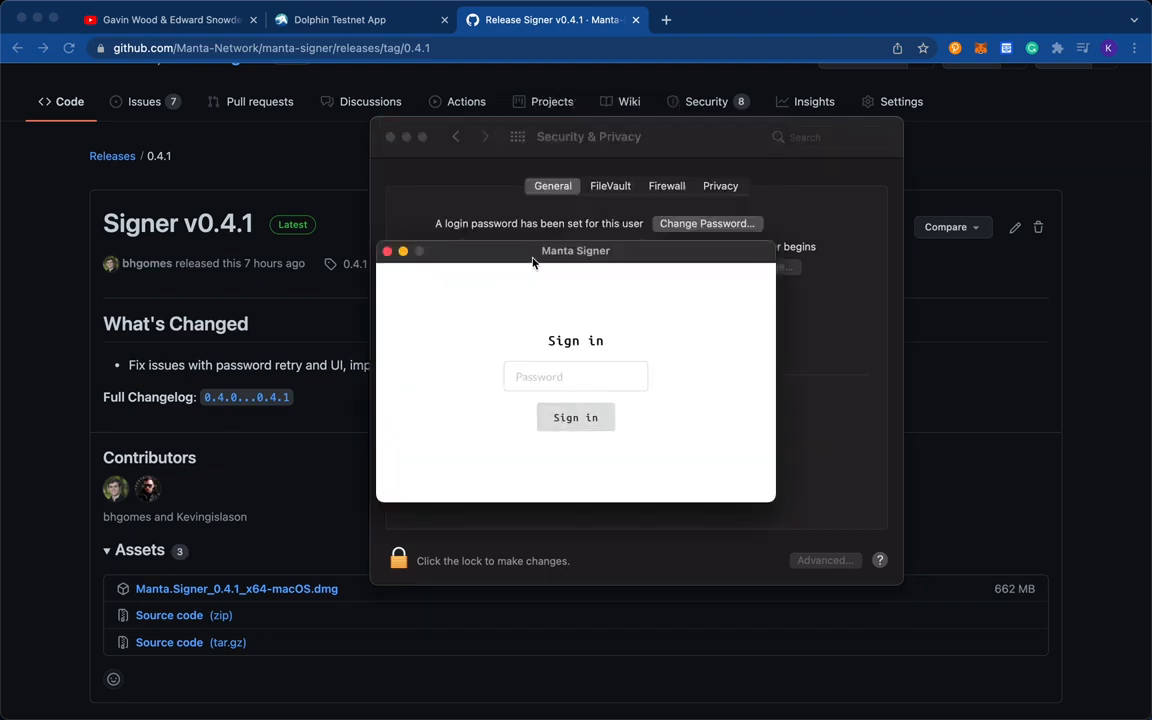
left_click(835, 343)
key("super+w")
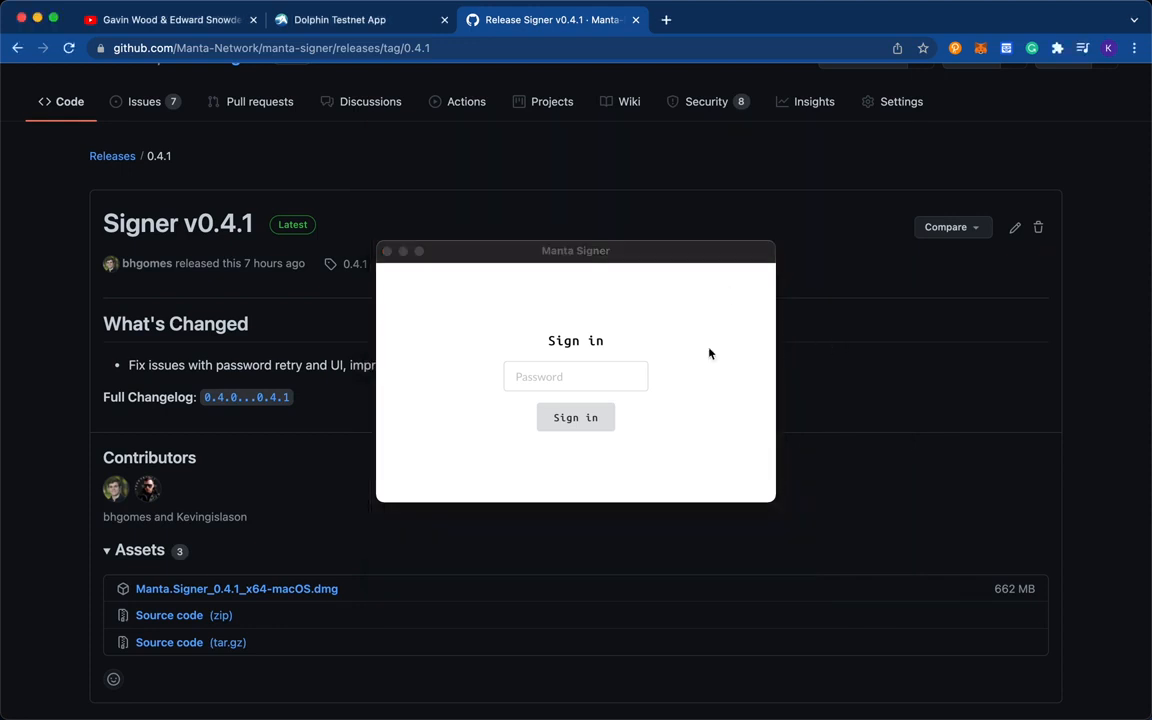
- Enter the account password in Manta Signer and sign in
left_click(587, 376)
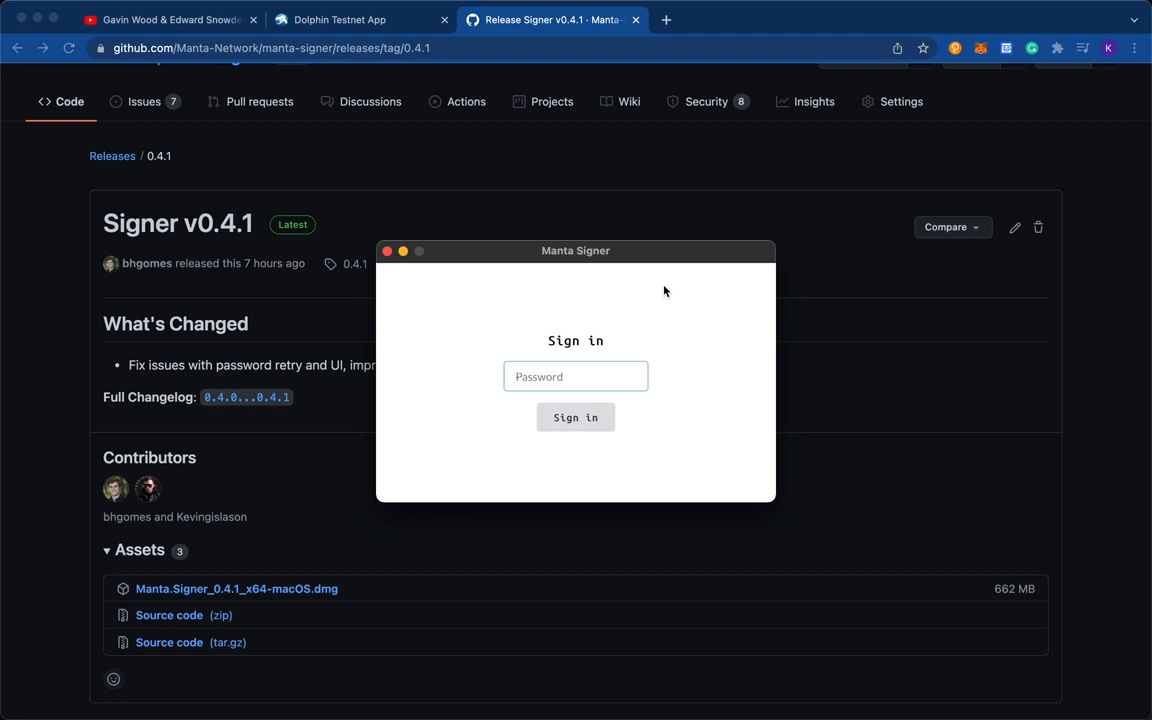
type("***********")
left_click(572, 418)
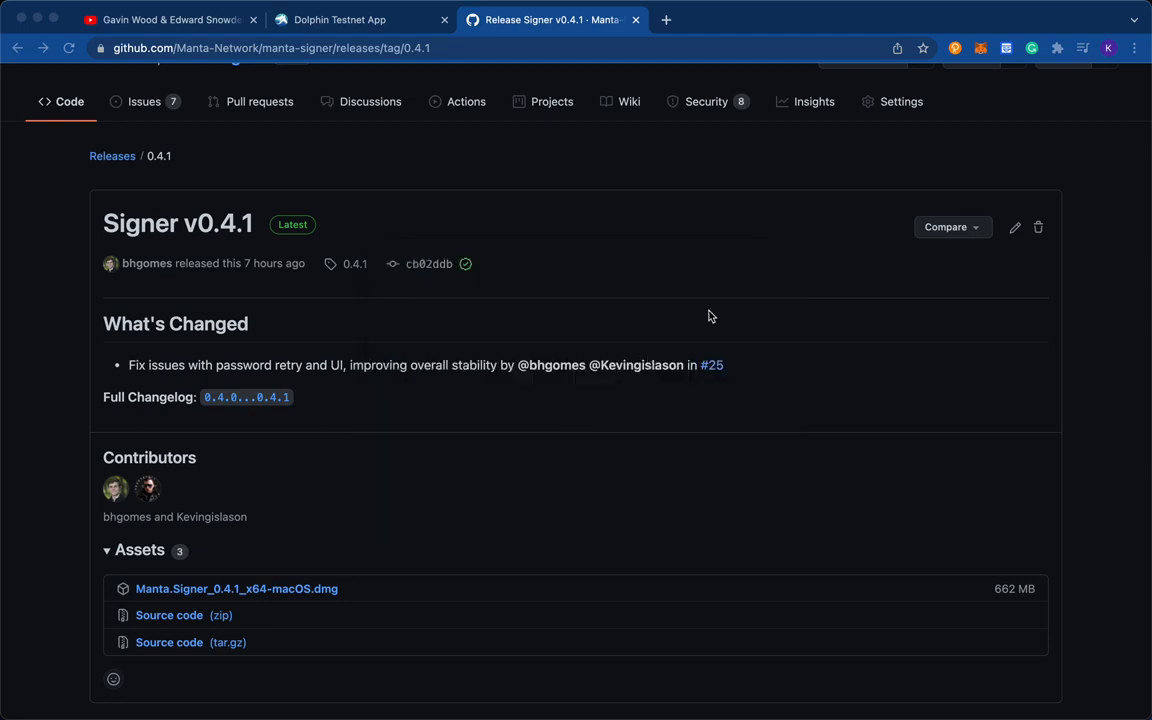
- Check the options of the running Manta Signer in the macOS menu bar
mouse_move(653, 6)
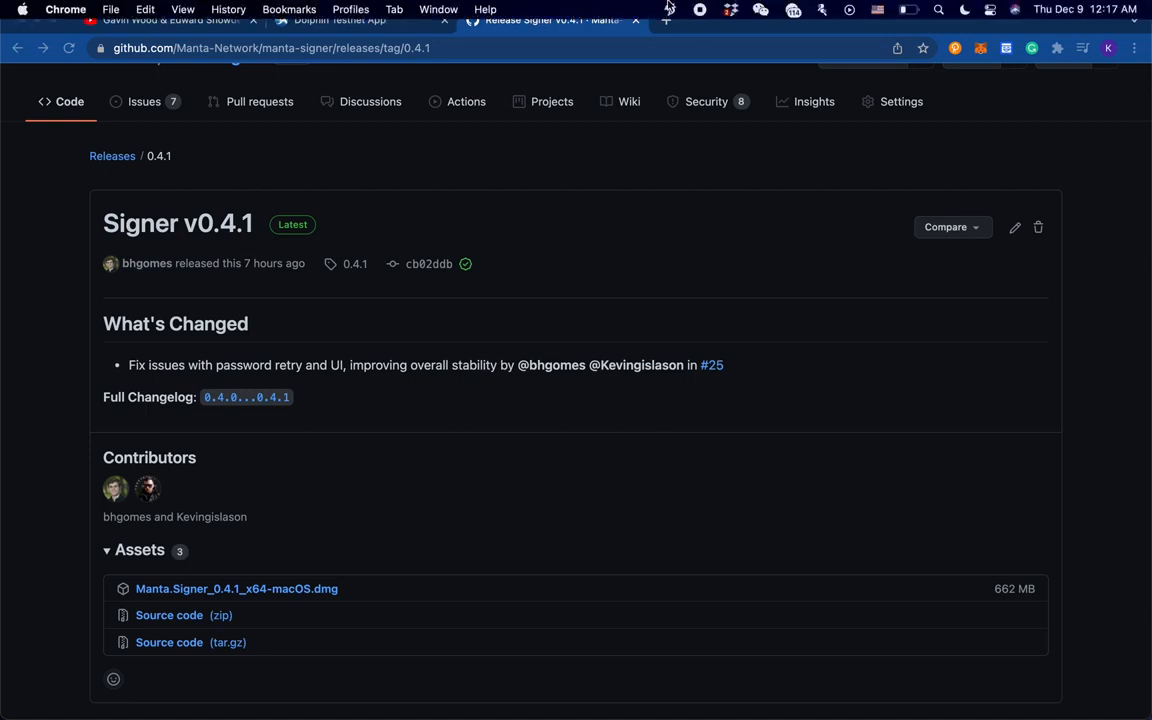
left_click(671, 10)
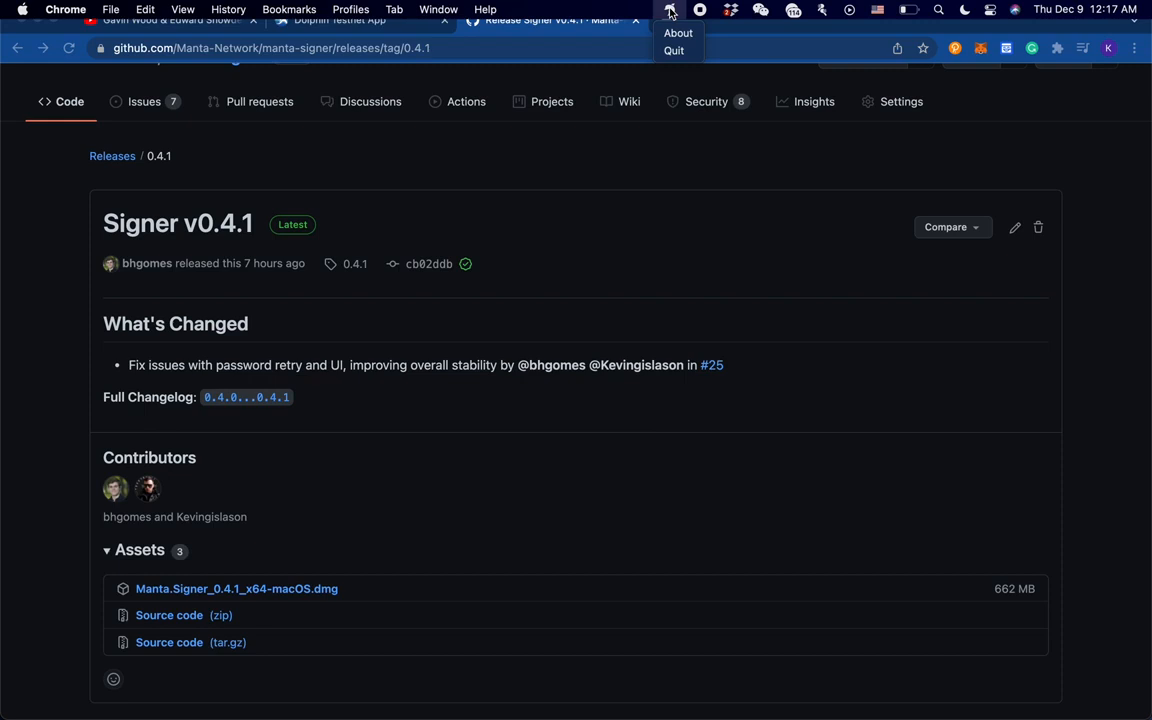
left_click(670, 10)
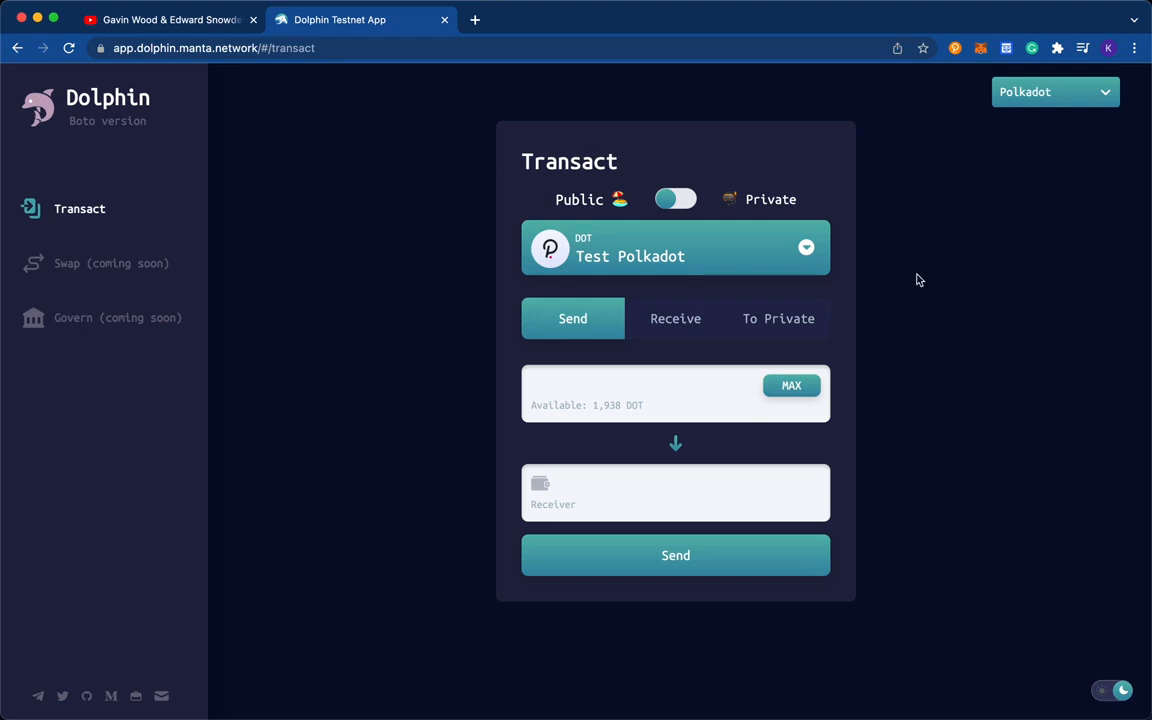
- Show the public receive address for Test Polkadot in the Dolphin Testnet App and copy it
left_click(1120, 691)
left_click(1122, 692)
left_click(697, 333)
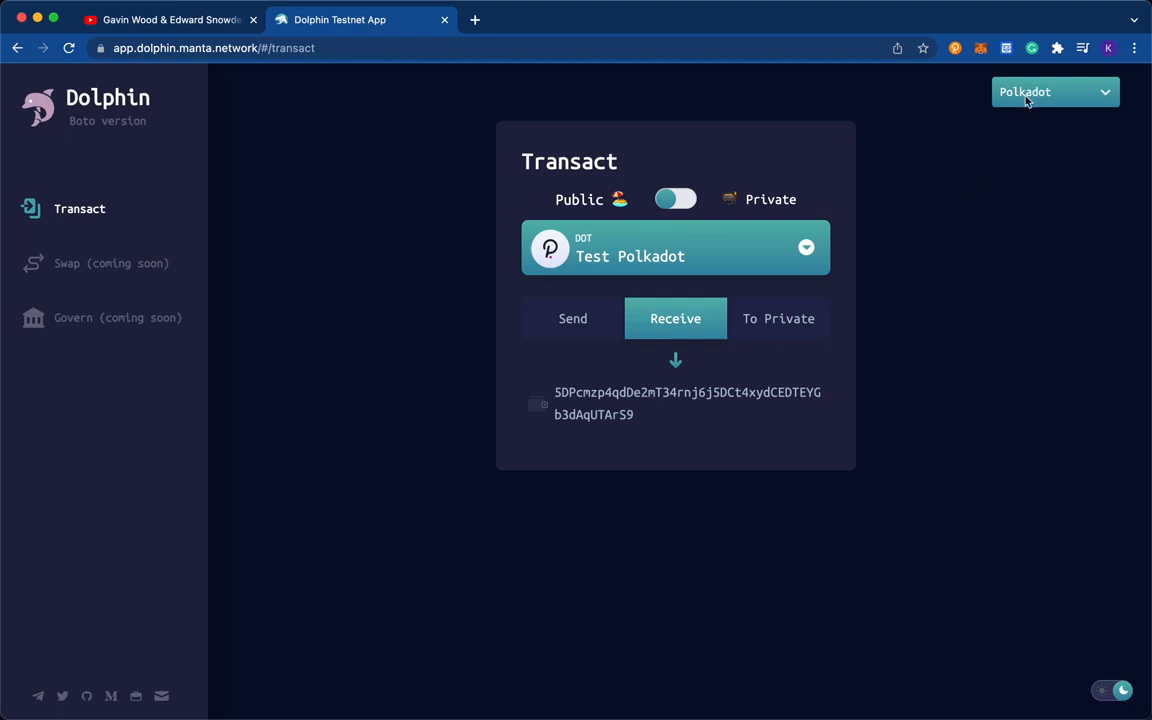
double_click(607, 392)
key("super+c")
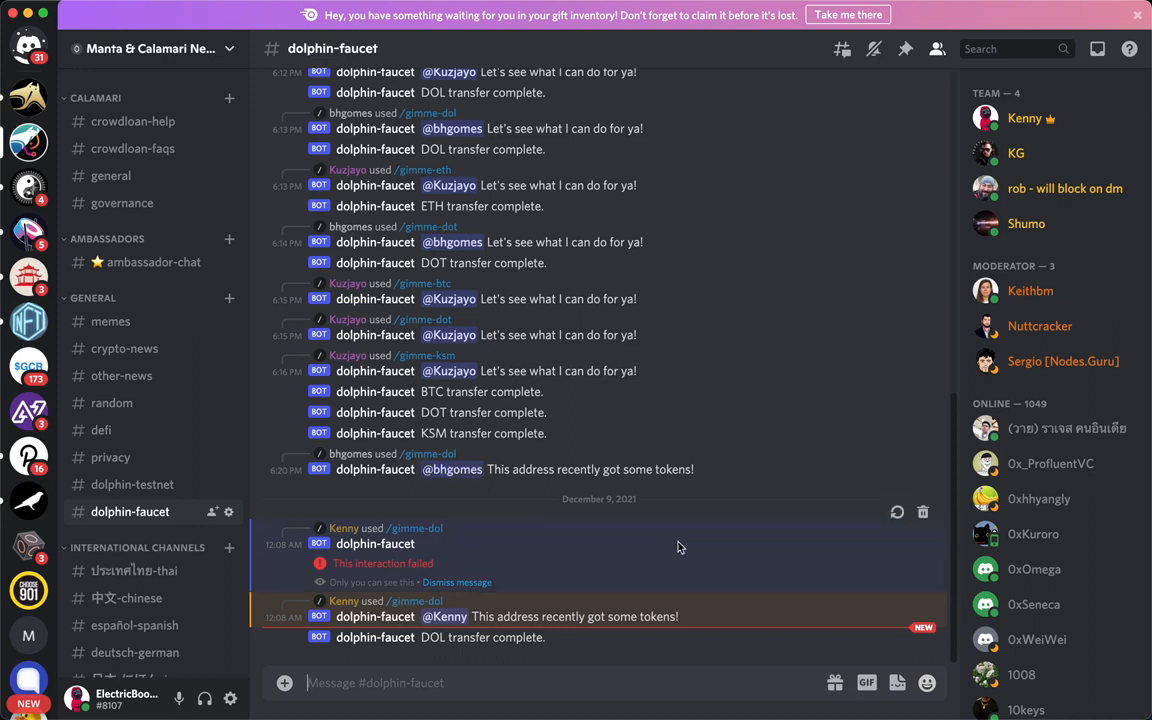
- Switch to Discord and request DOL tokens in the dolphin-faucet channel with /gimme-dol, pasting the copied wallet address
type("/")
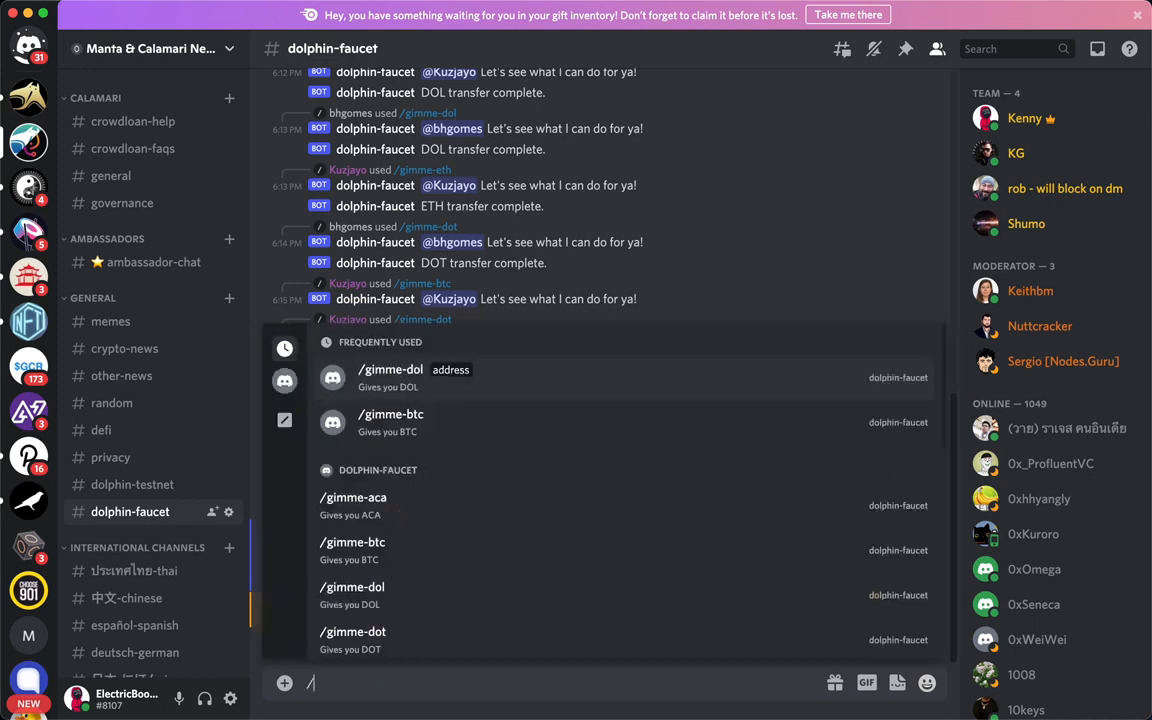
scroll(510, 482, "up", 1)
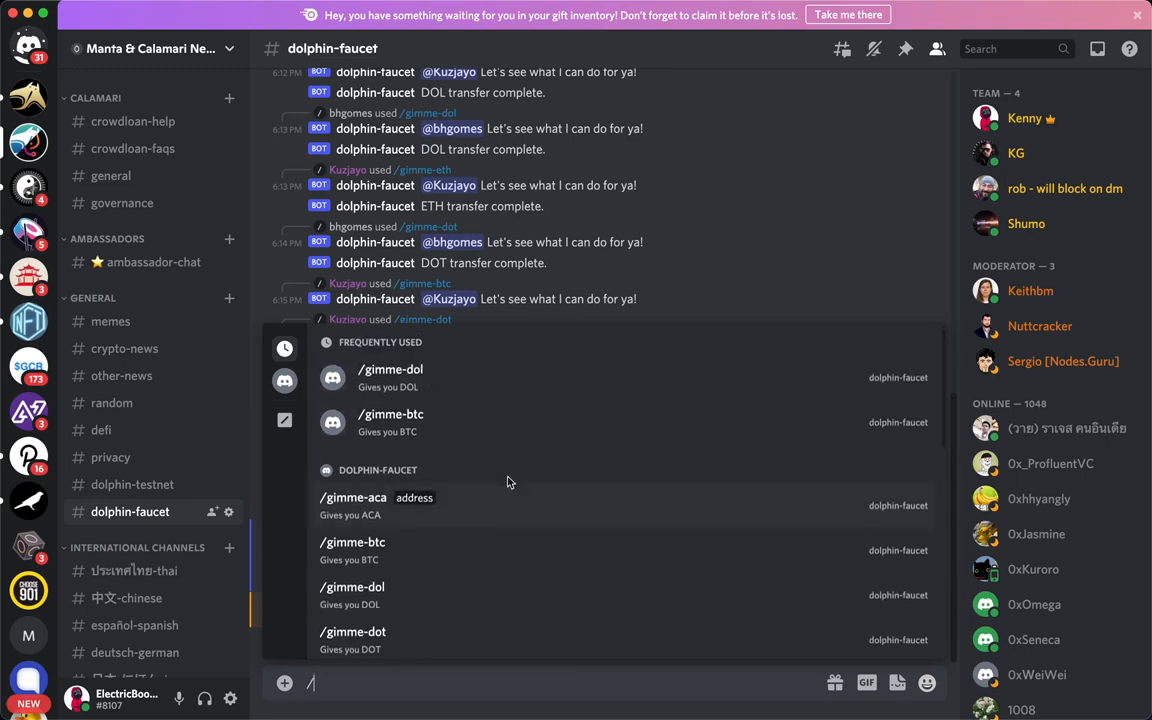
left_click(445, 384)
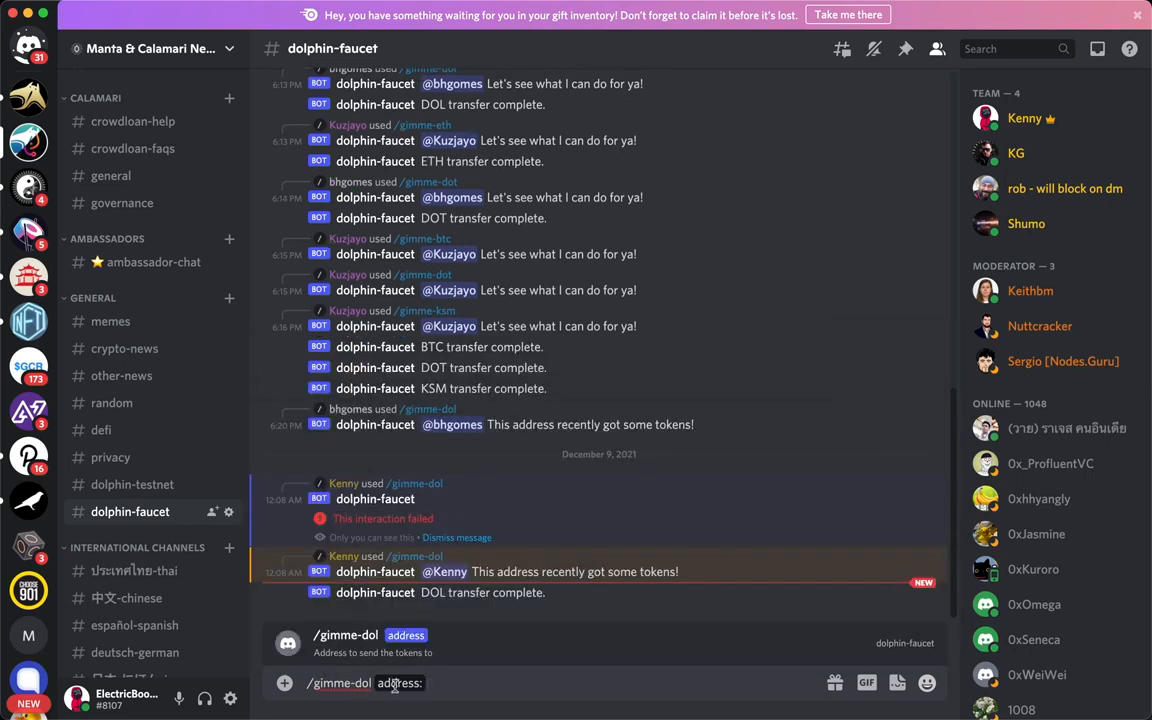
key("super+v")
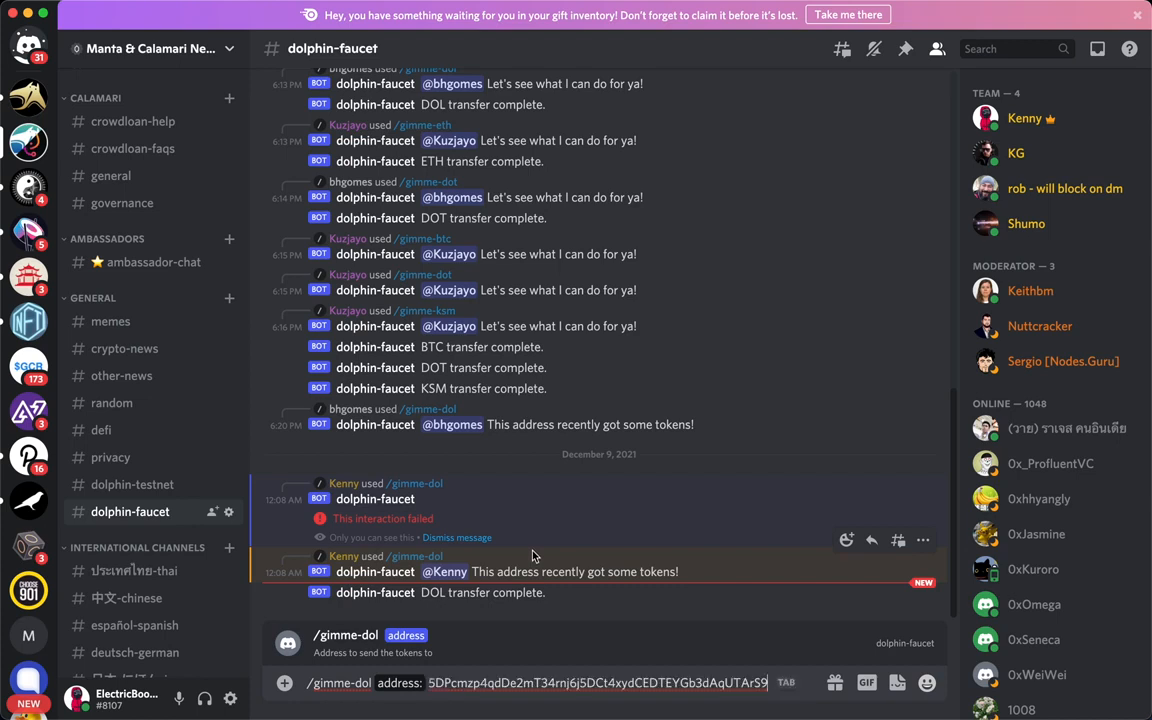
key("Return")
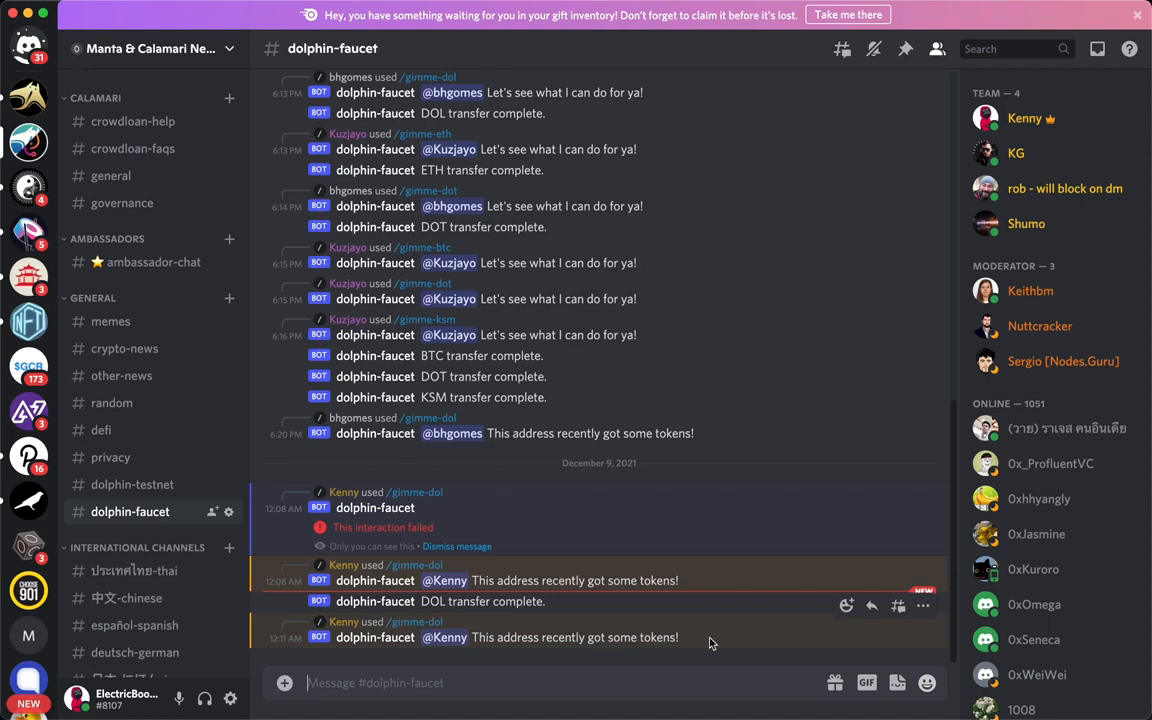
- Request ETH tokens from the dolphin-faucet bot with /gimme-eth, pasting the same wallet address
type("/")
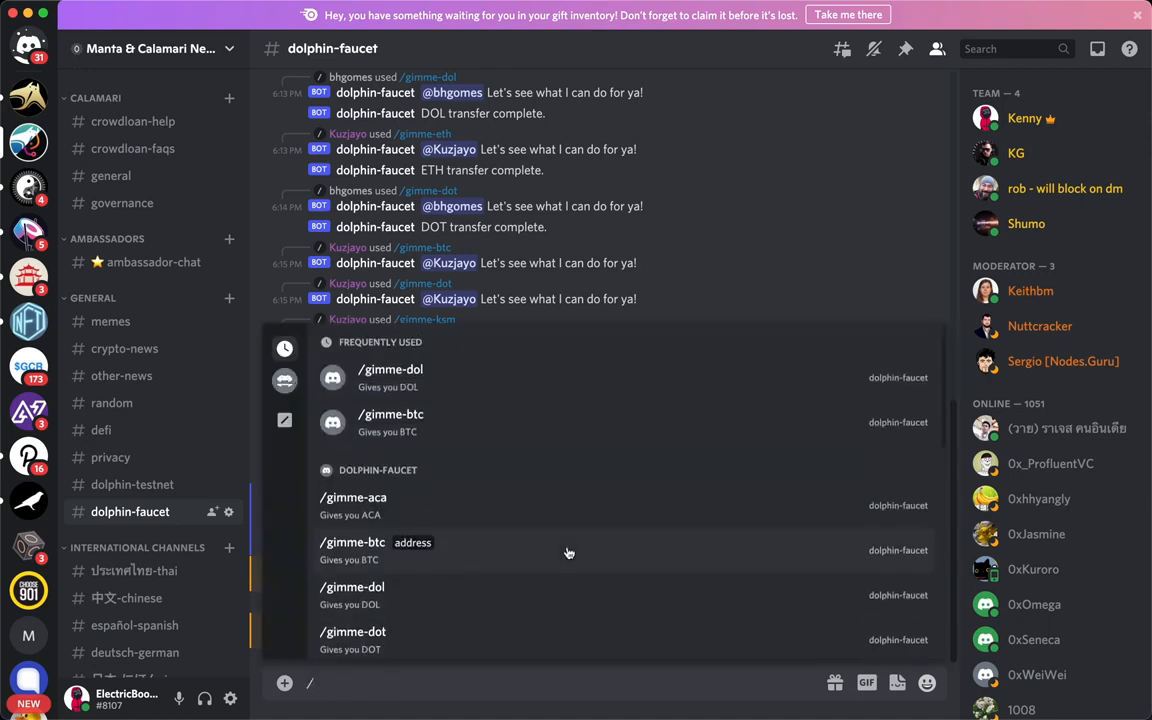
scroll(566, 550, "down", 2)
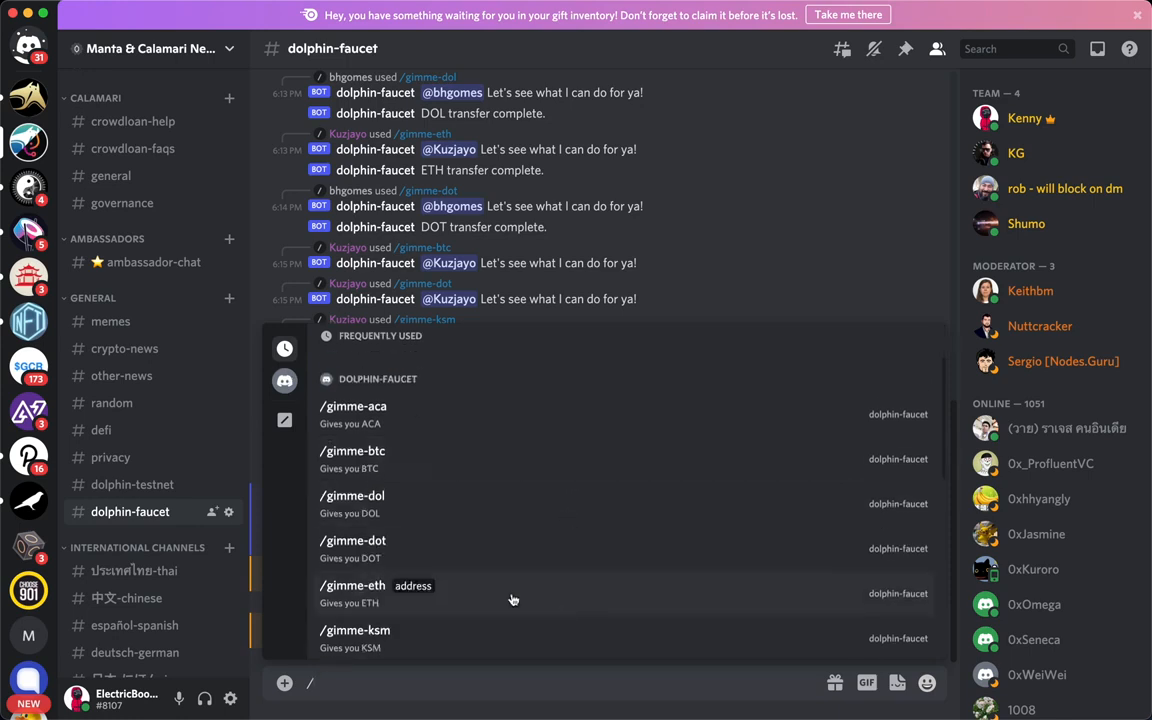
left_click(514, 596)
key("super+v")
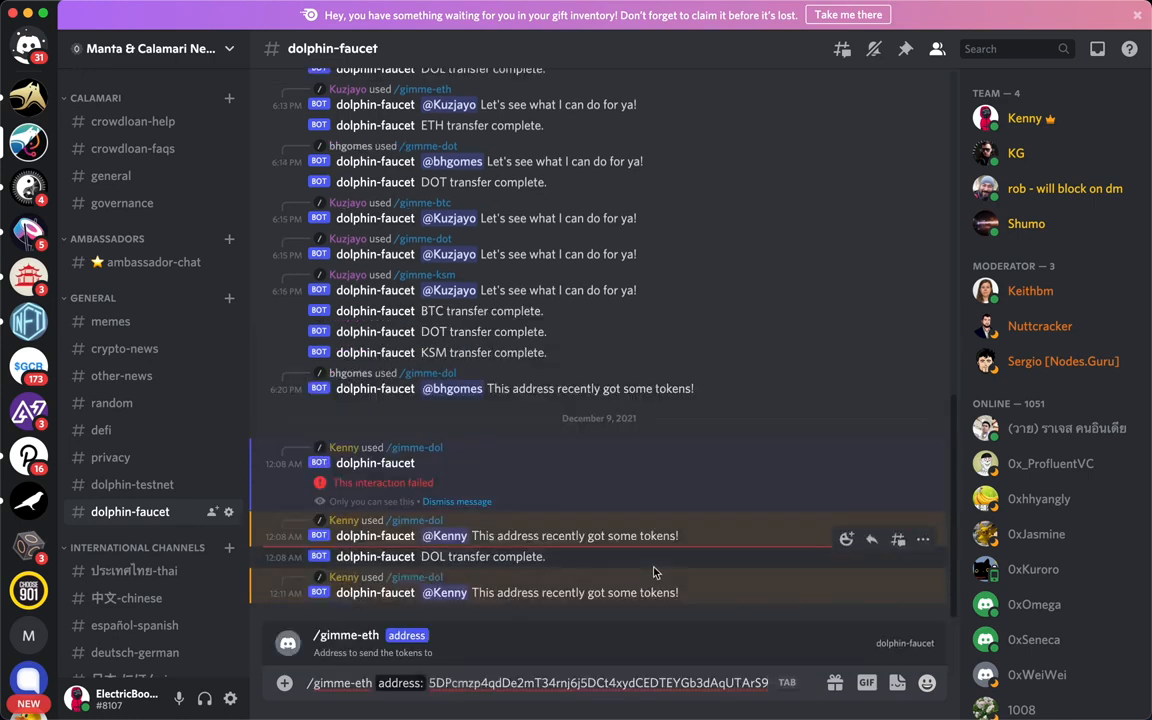
key("Return")
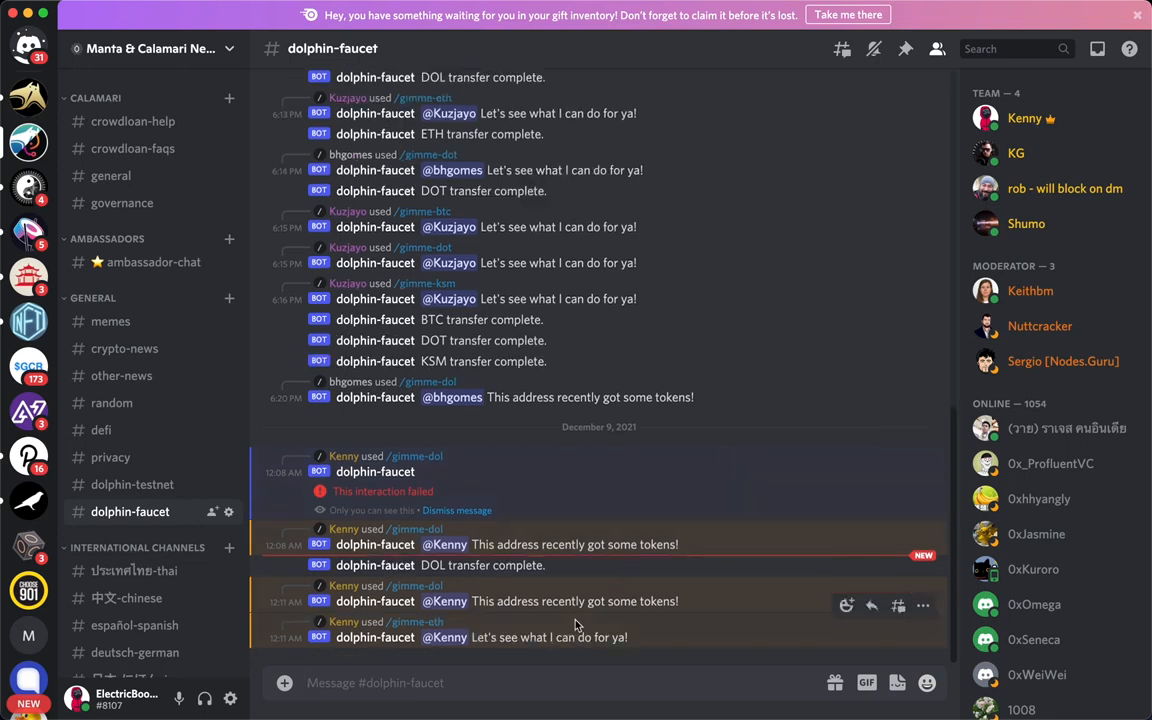
- Switch back to the Dolphin Testnet App in Chrome and select Test Ethereum as the asset to transact
key("super+Tab")
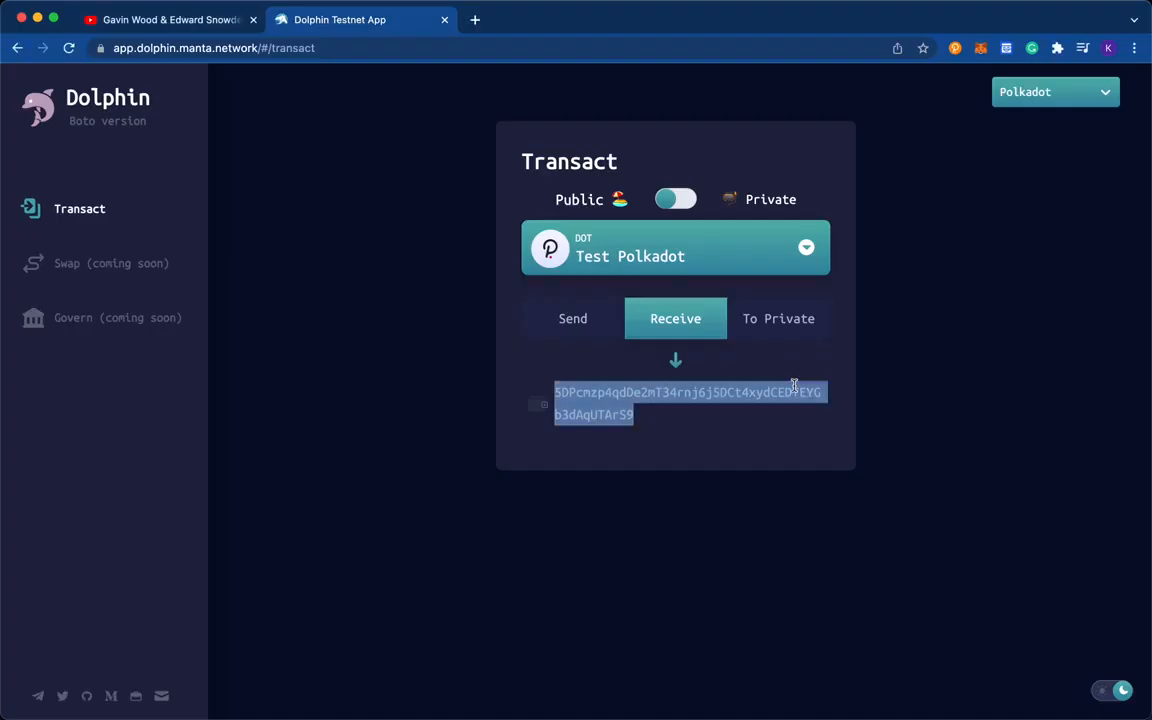
left_click(594, 260)
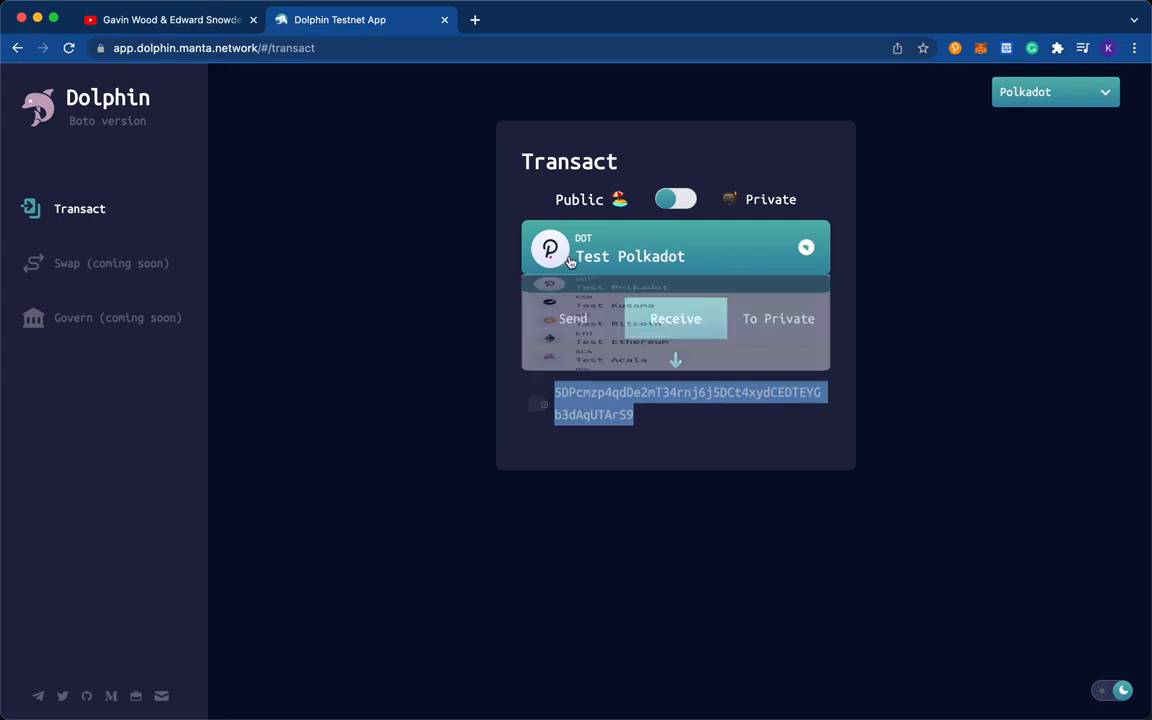
left_click(606, 433)
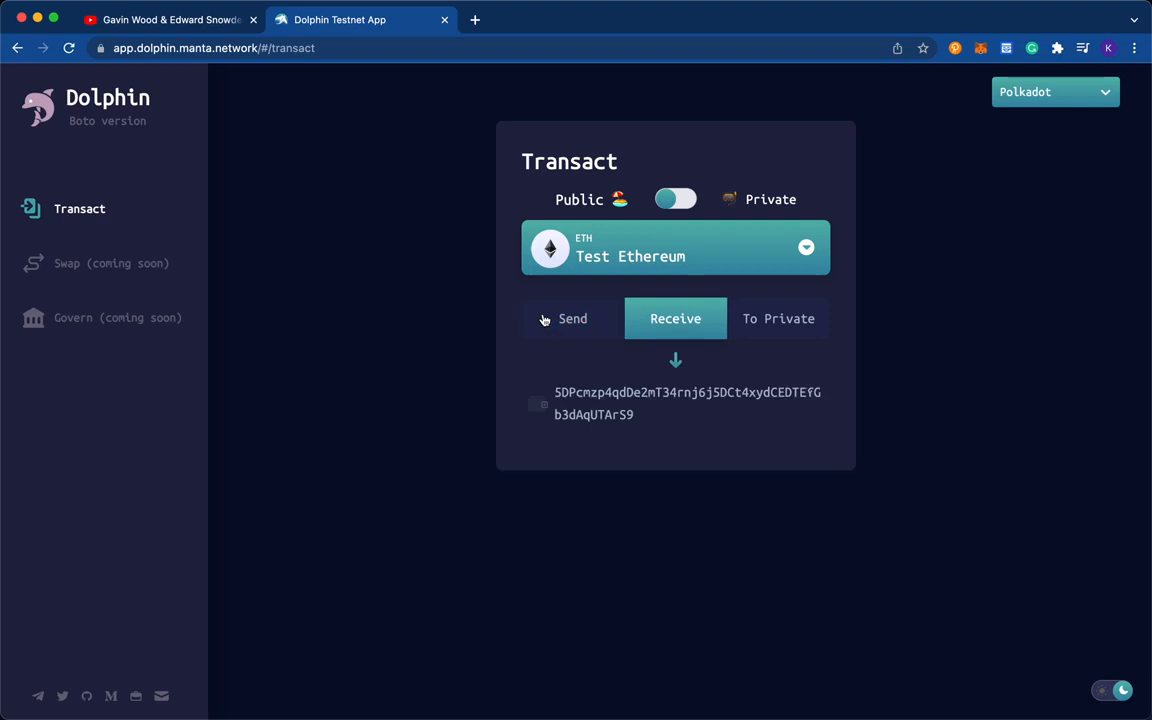
- Check the available public Test Polkadot balance on the send form
left_click(544, 319)
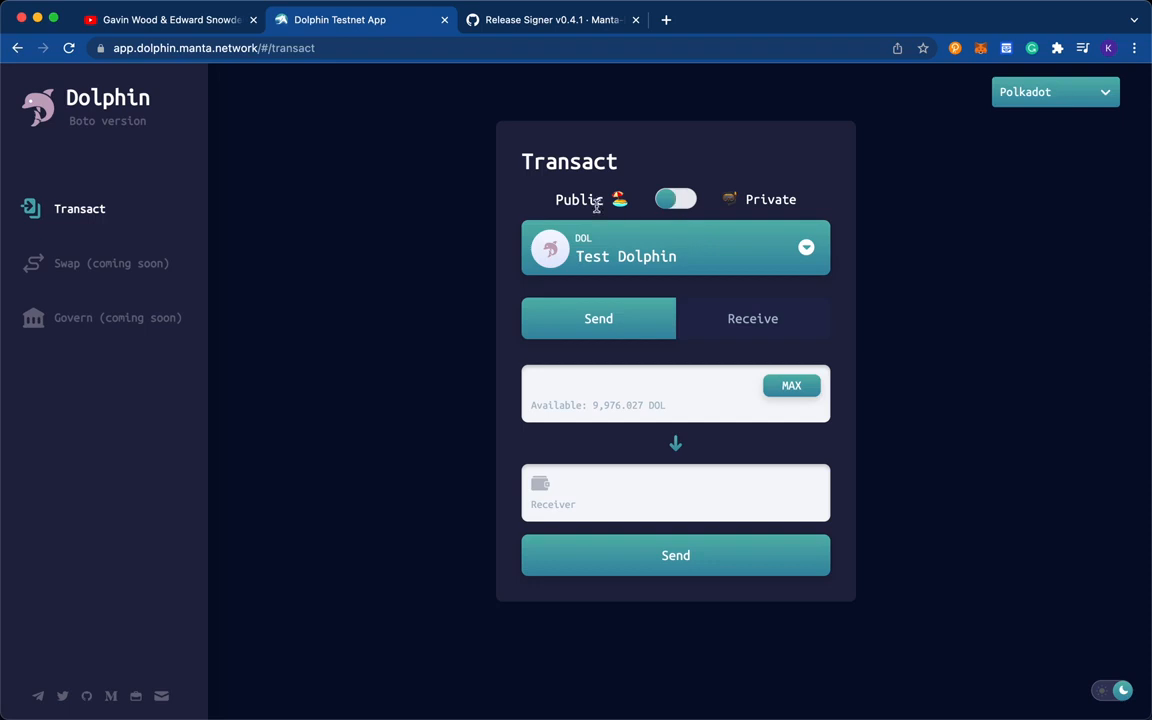
left_click(680, 199)
left_click(680, 199)
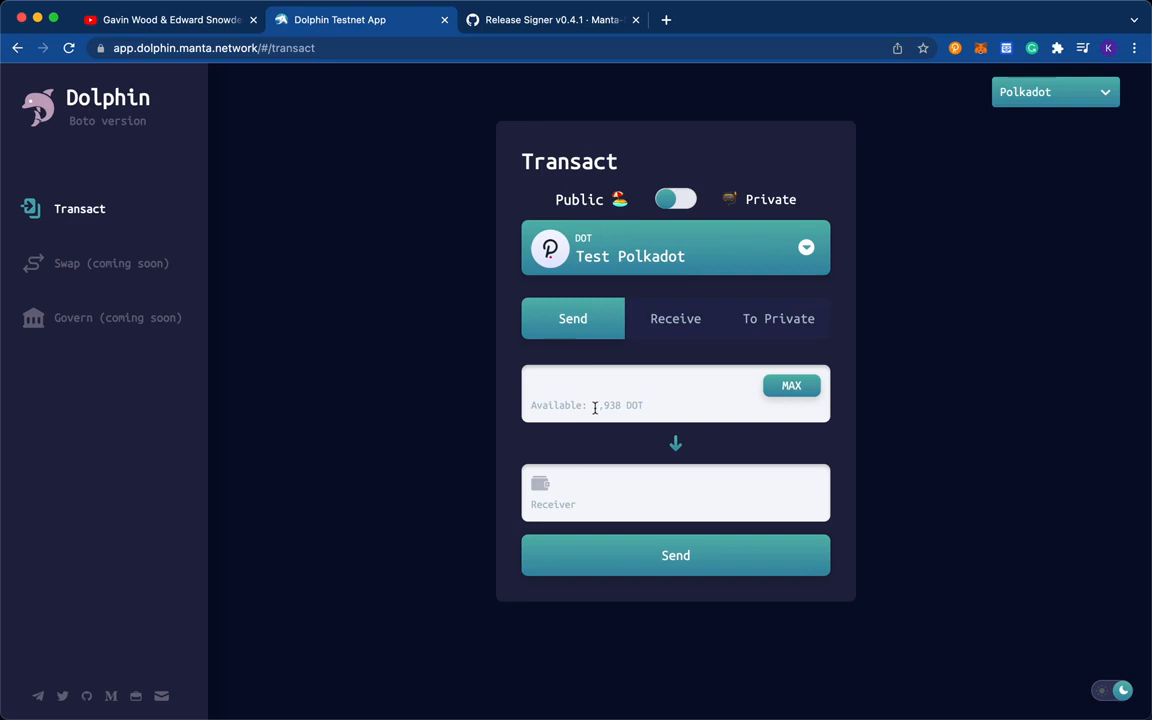
left_click_drag(594, 408, 620, 406)
left_click(820, 357)
- Deposit 200 DOT of public Test Polkadot into the private balance
left_click(762, 330)
left_click(597, 378)
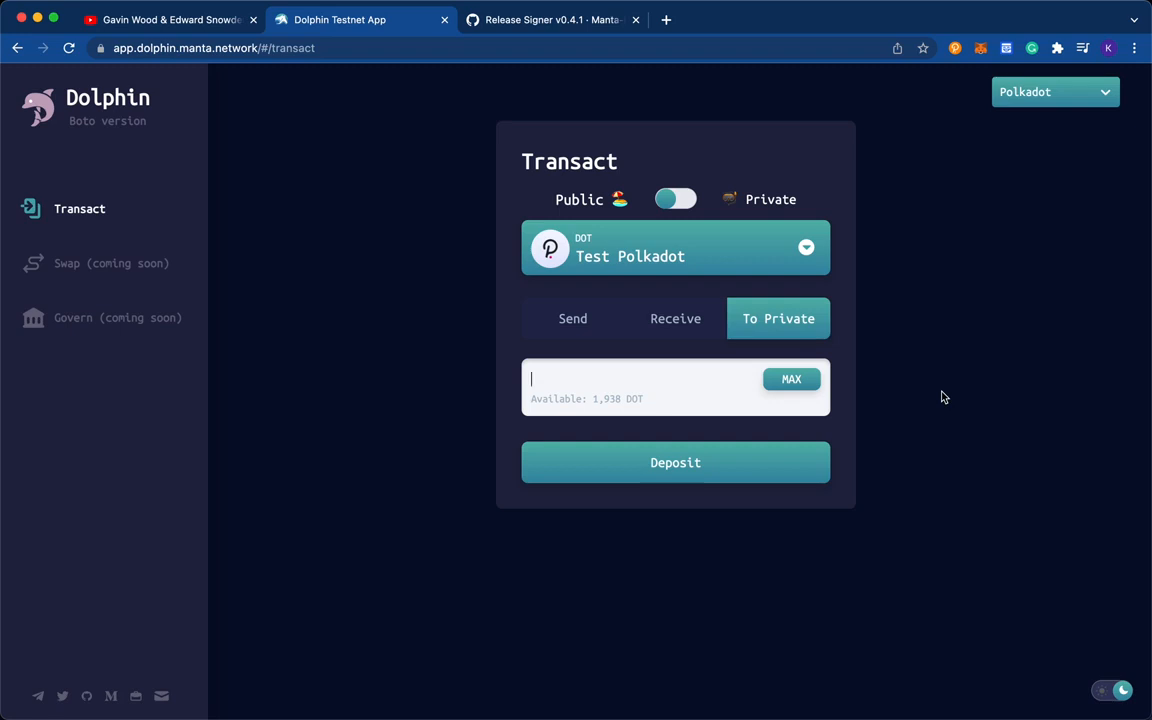
type("200")
left_click(673, 457)
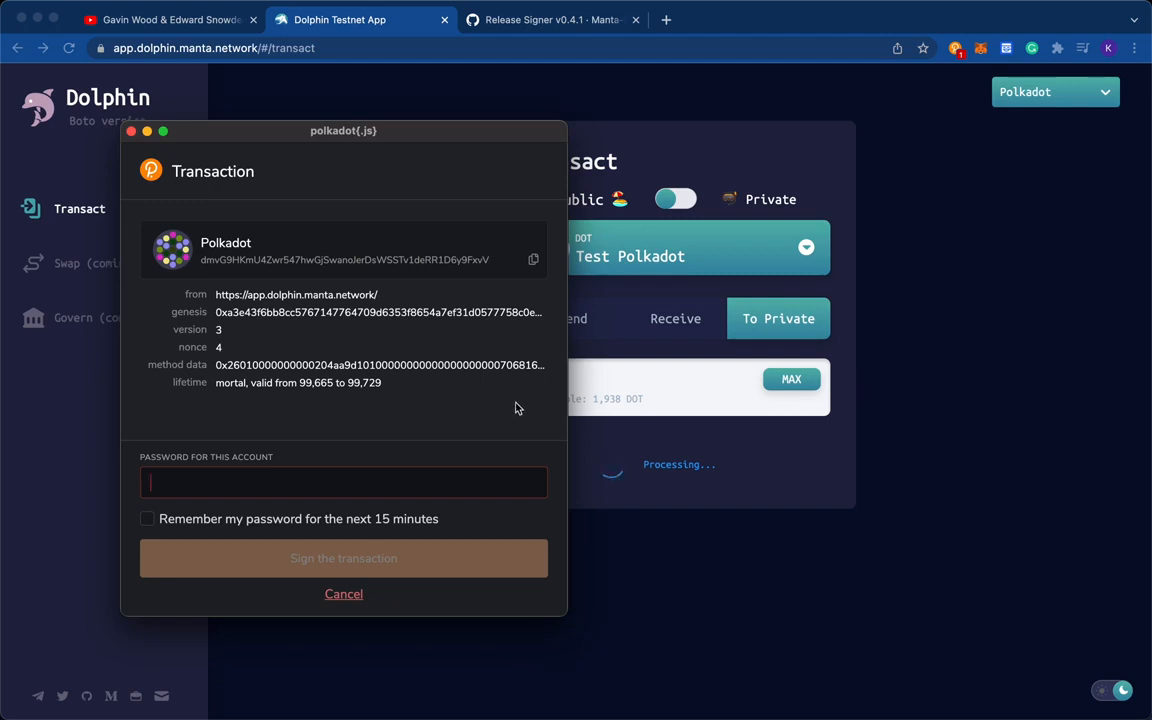
- Enter the account password, have it remembered for the next 15 minutes, and sign the deposit transaction
type("**************")
left_click(398, 519)
left_click(304, 557)
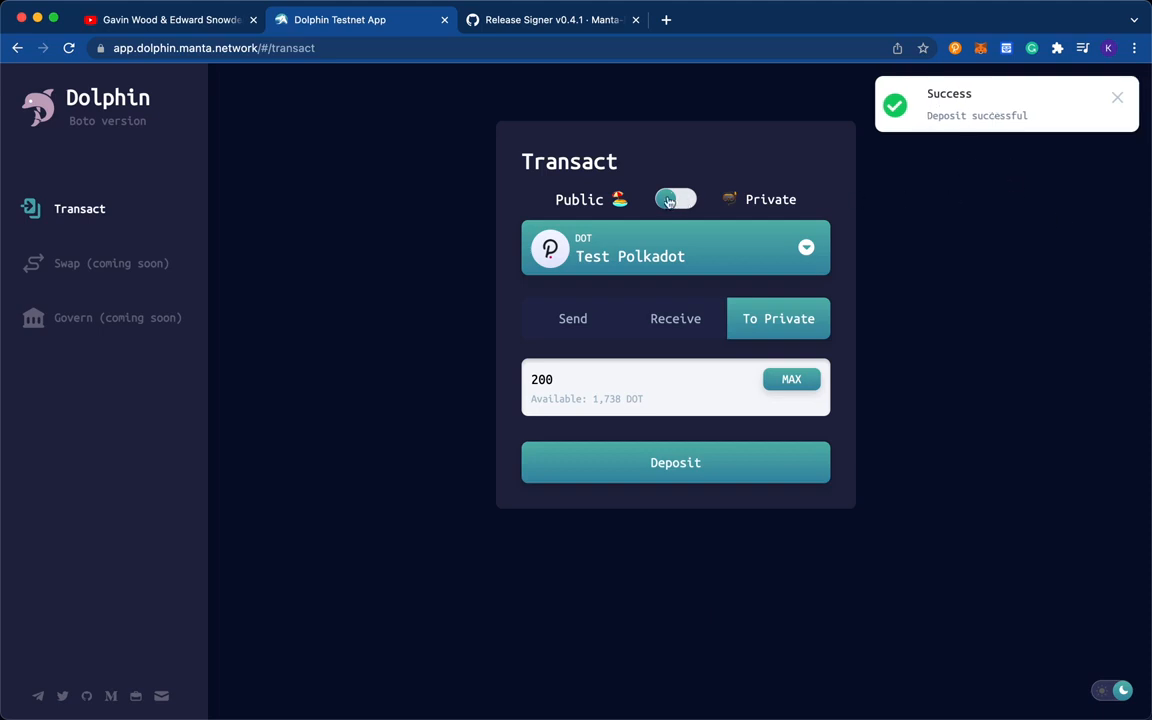
- Compare the available private and public Test Polkadot balances using the send form
left_click(678, 201)
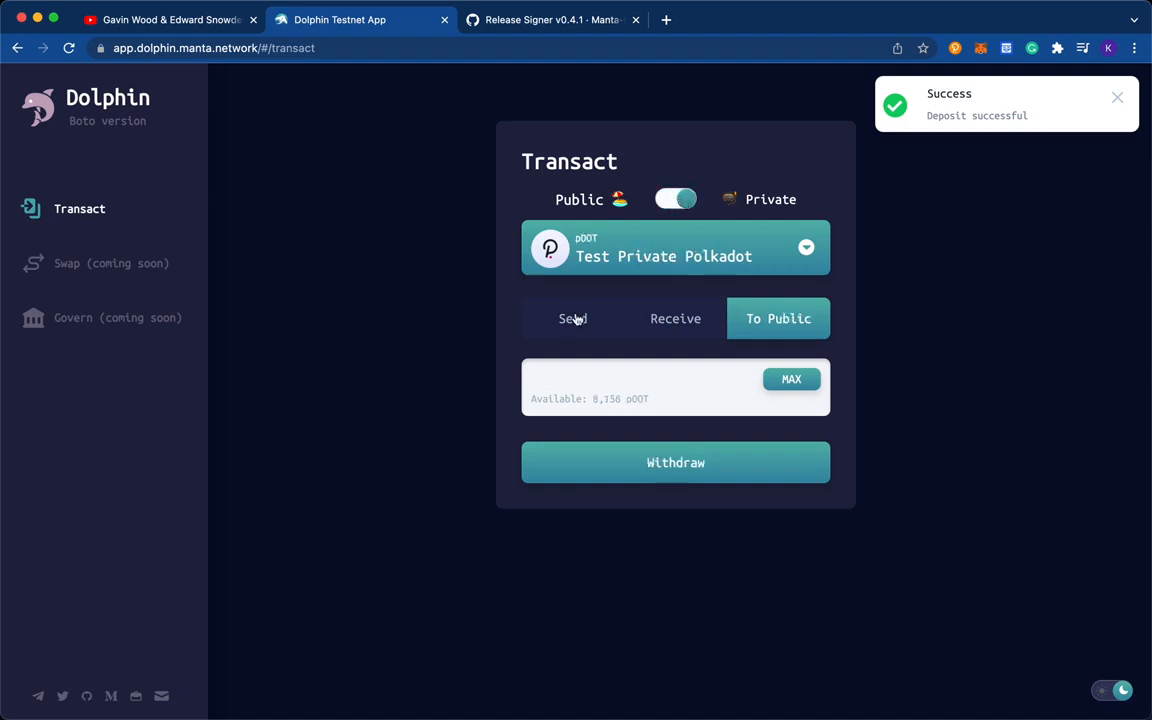
left_click(575, 320)
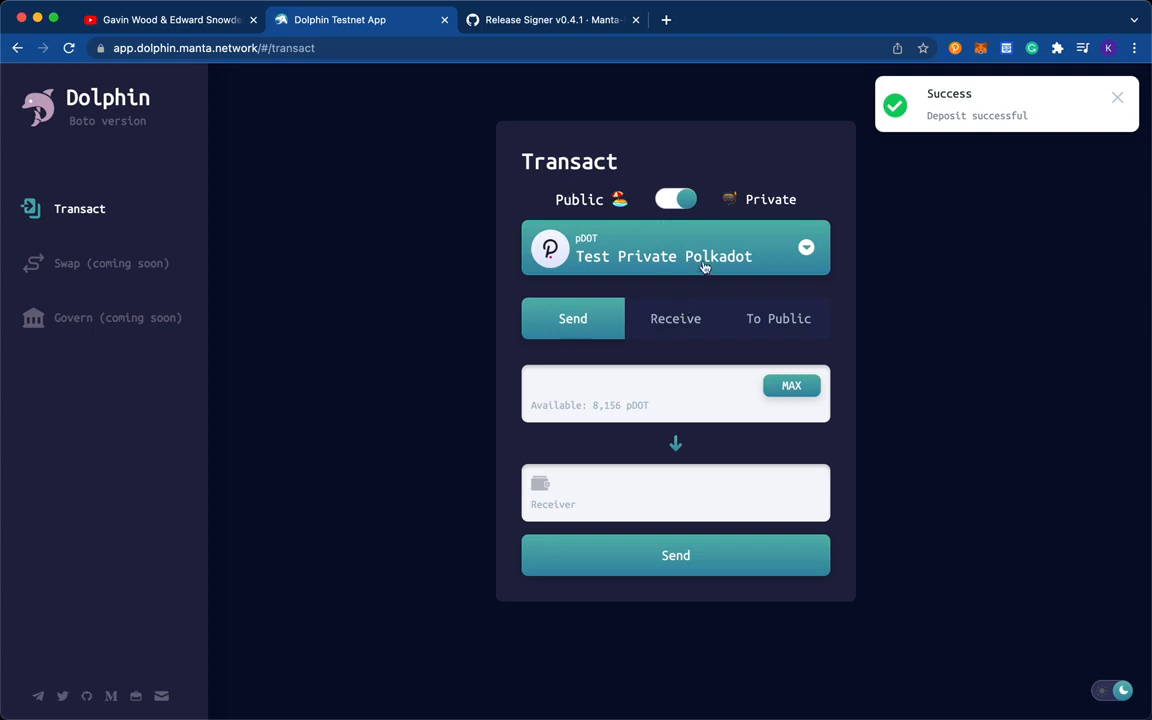
left_click(673, 202)
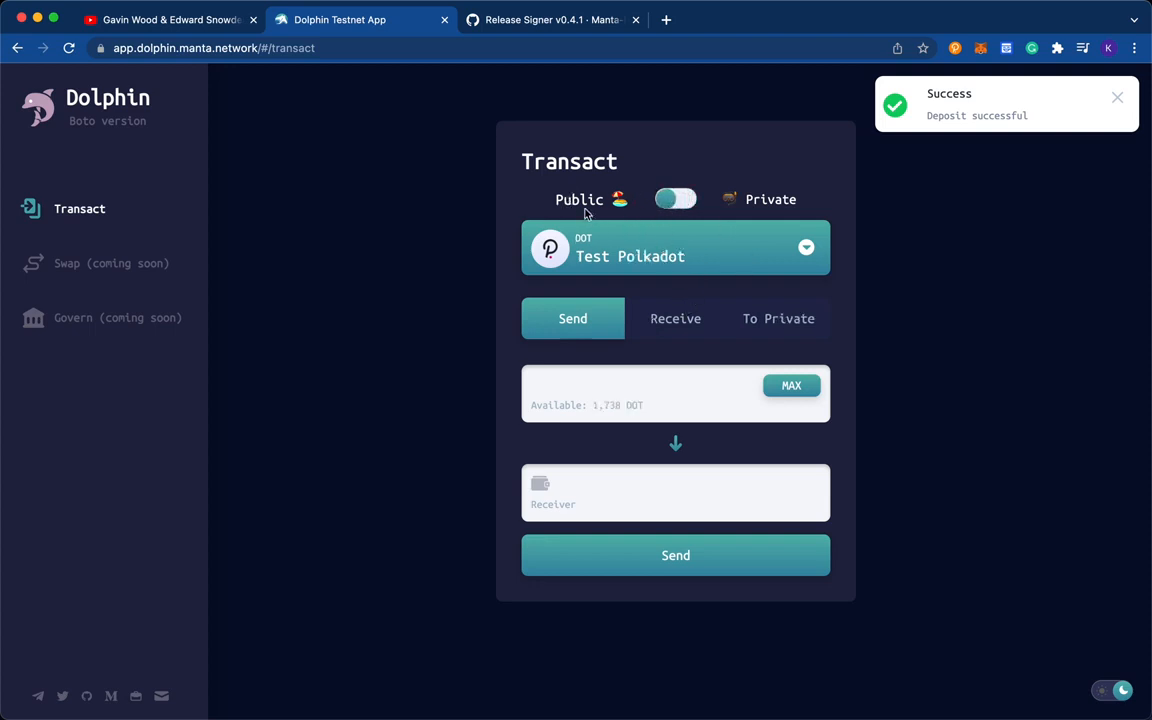
left_click(670, 205)
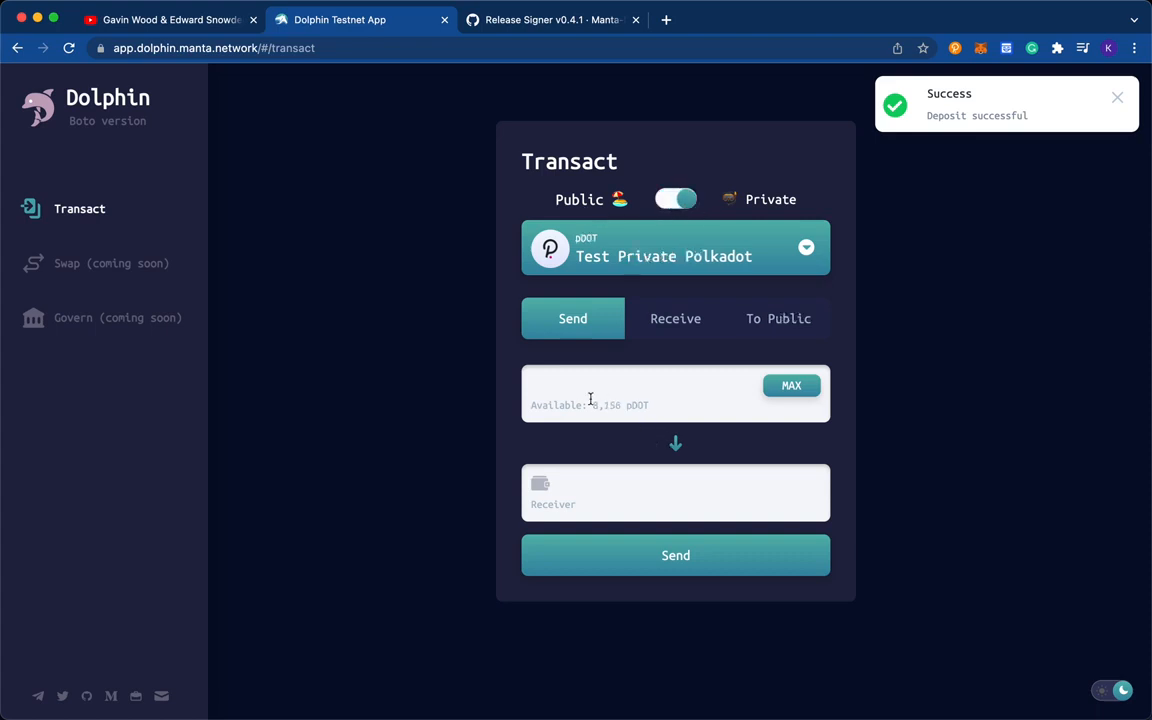
left_click_drag(591, 404, 648, 404)
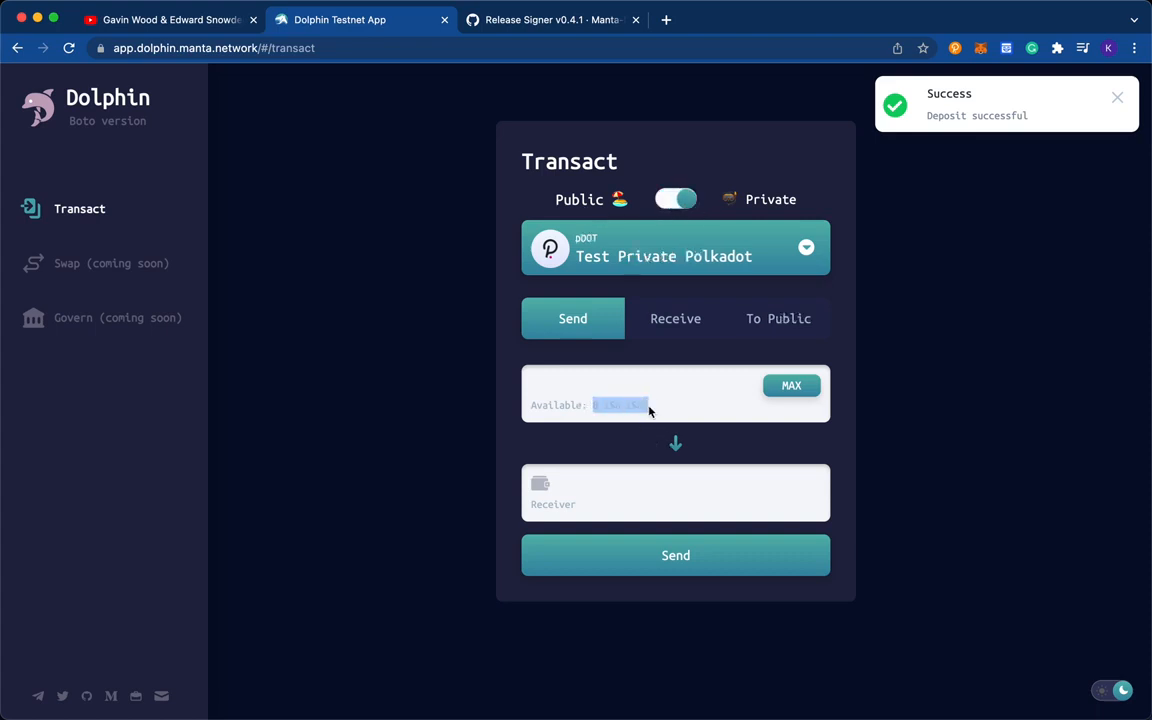
left_click(675, 201)
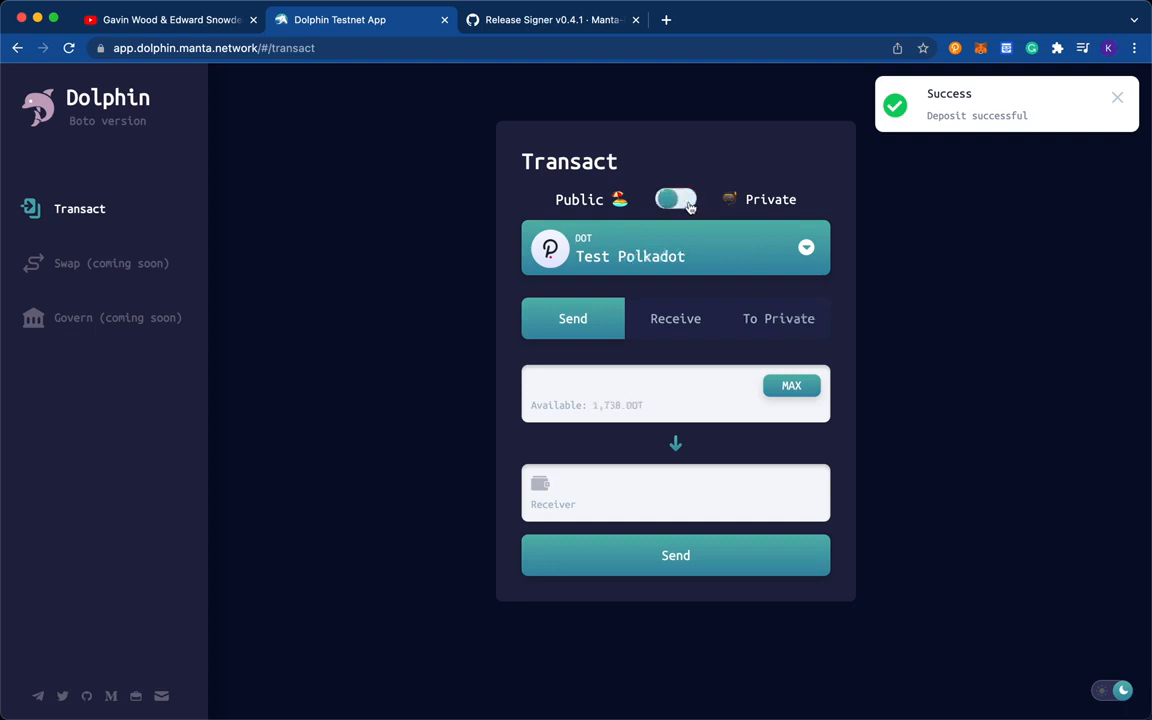
left_click_drag(593, 405, 651, 411)
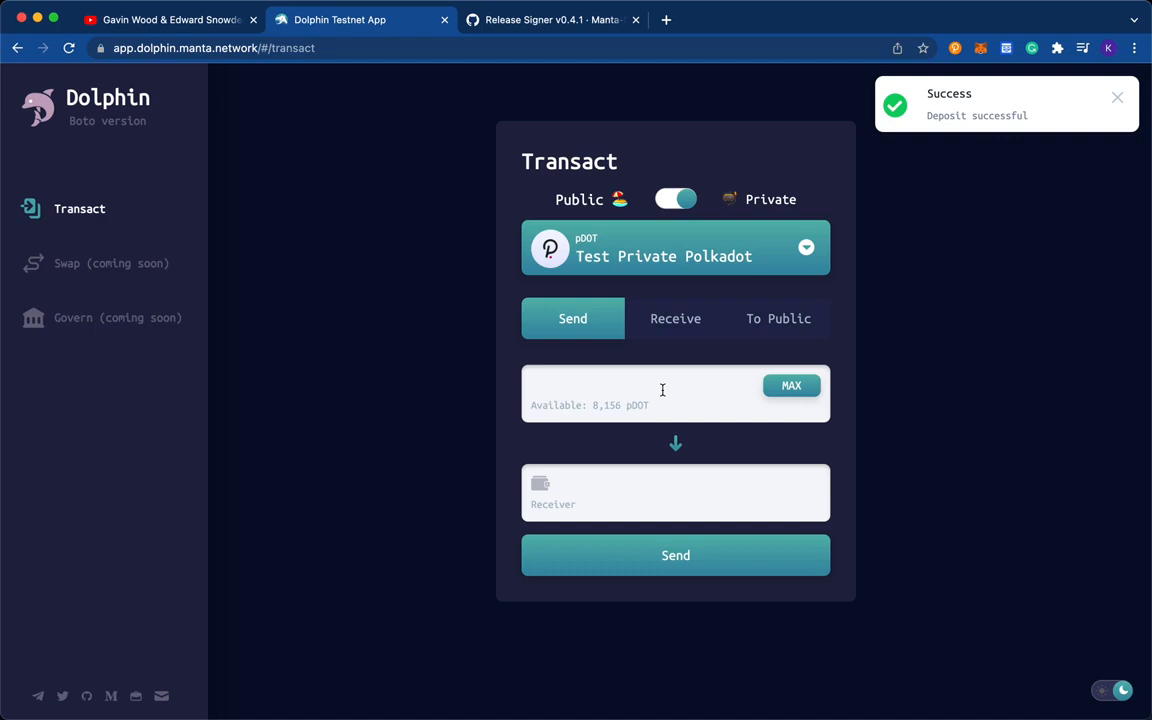
- Generate a new private receive address for Test Private Polkadot and copy it
left_click(685, 332)
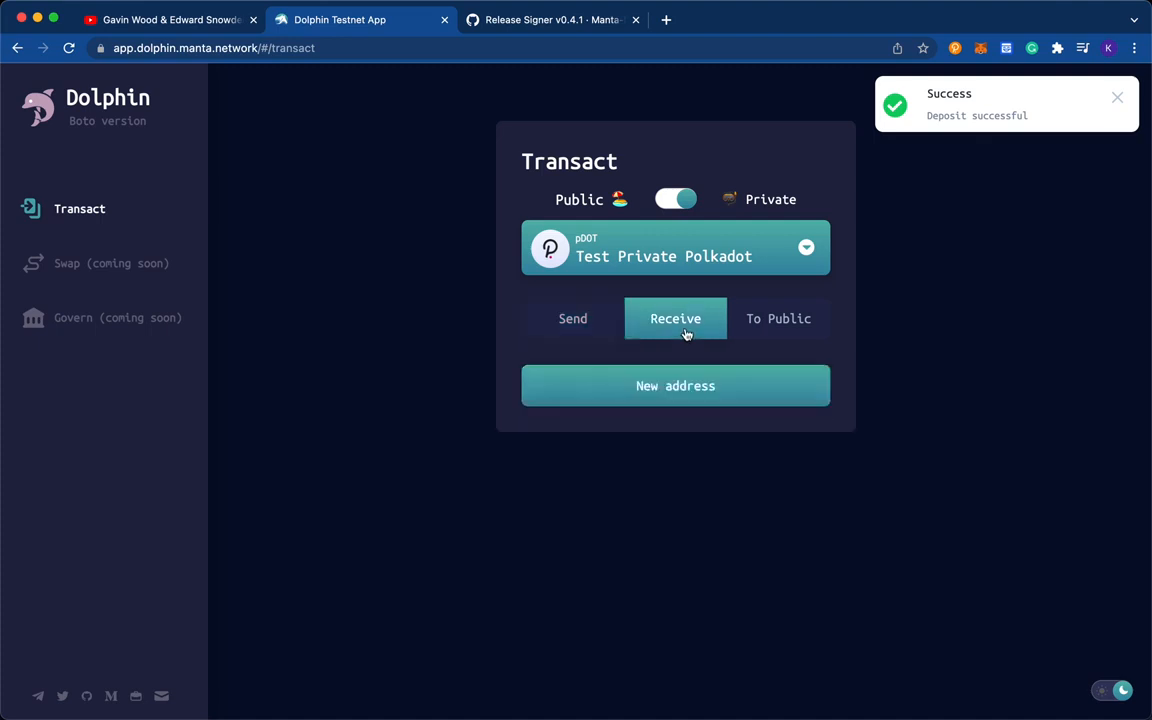
left_click(653, 393)
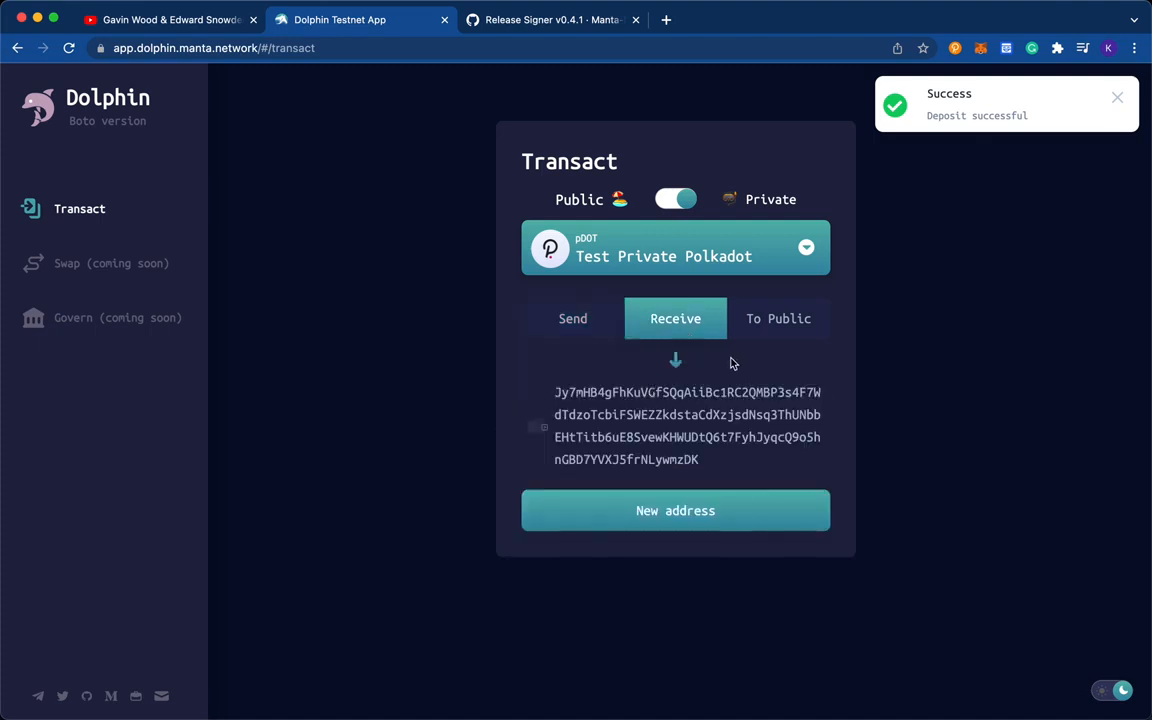
double_click(712, 408)
key("cmd+c")
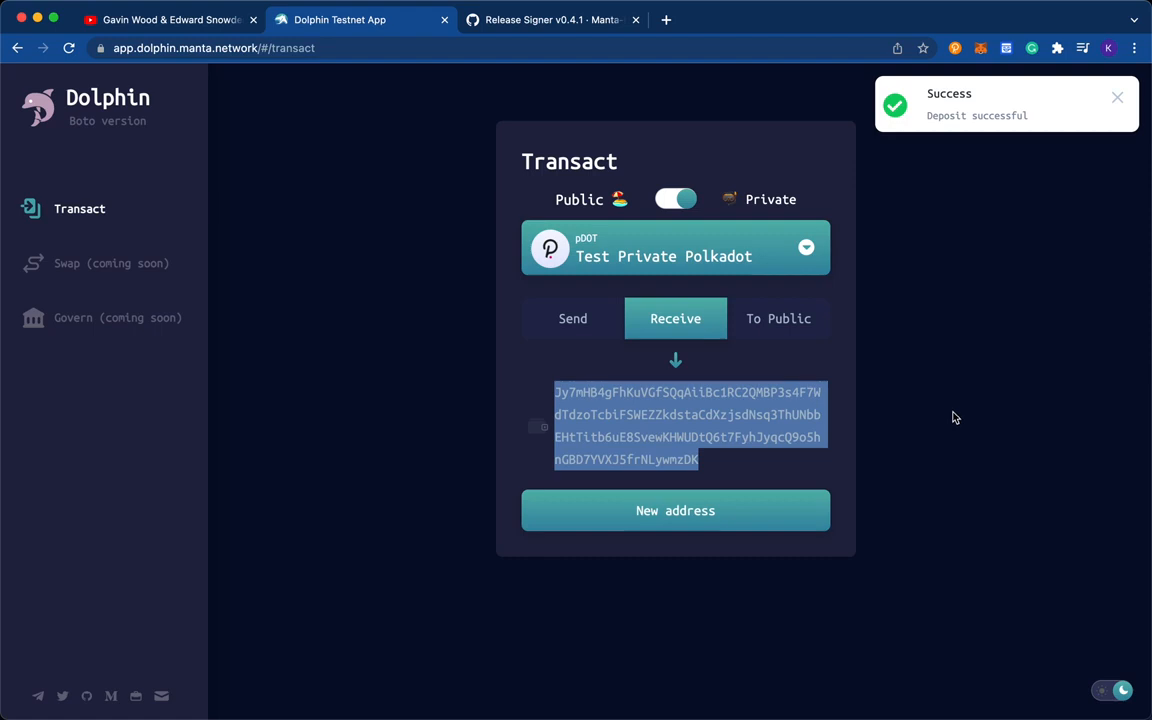
- Send 150 pDOT privately to the copied private receive address
left_click(576, 336)
left_click(681, 491)
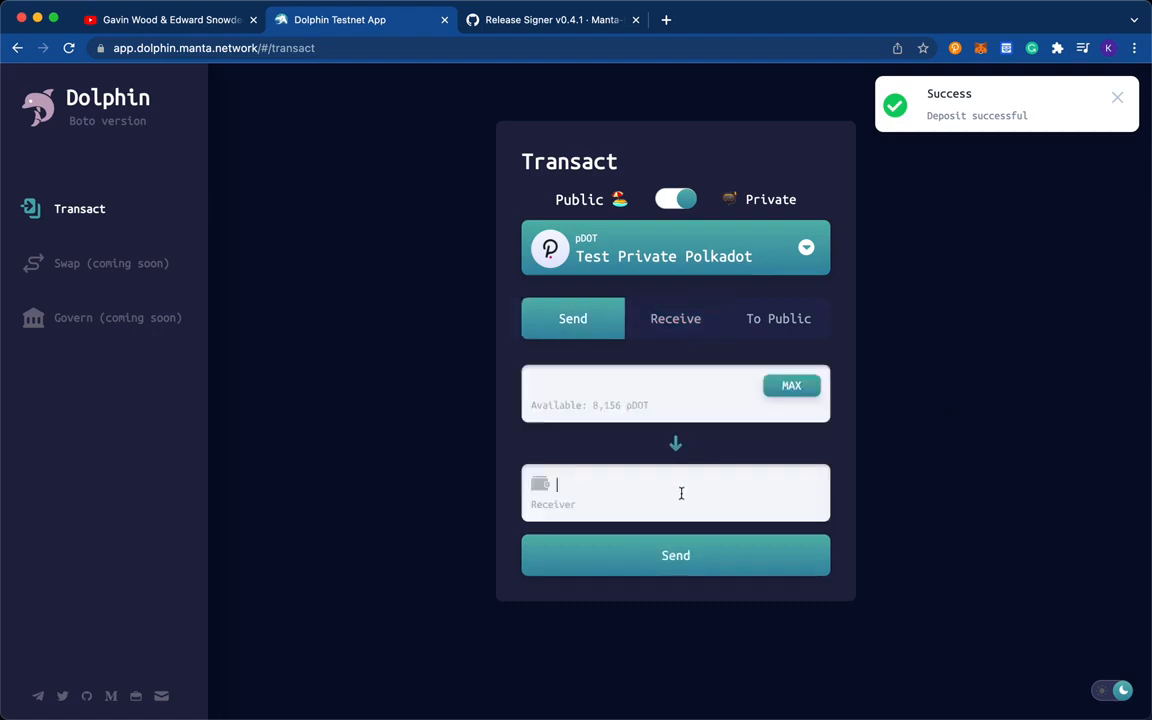
key("cmd+v")
left_click(678, 404)
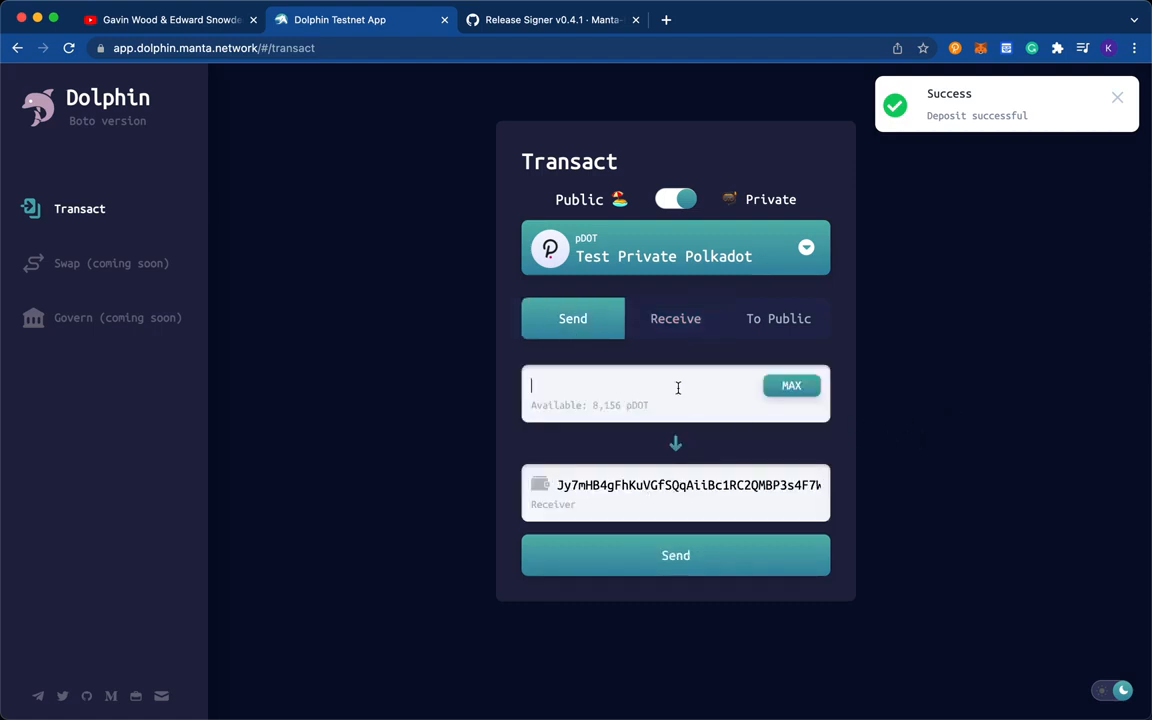
type("150")
left_click(632, 553)
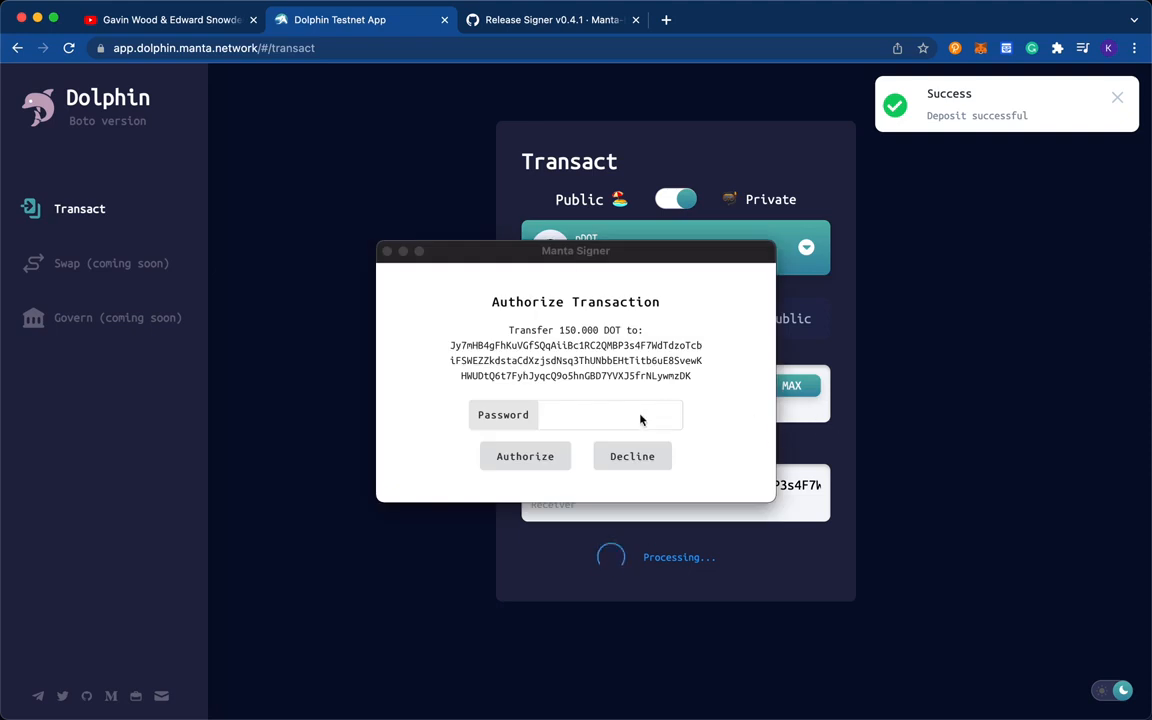
- Authorize the private transfer with the Manta Signer password and sign it in the polkadot{.js} extension
left_click(640, 418)
left_click(597, 426)
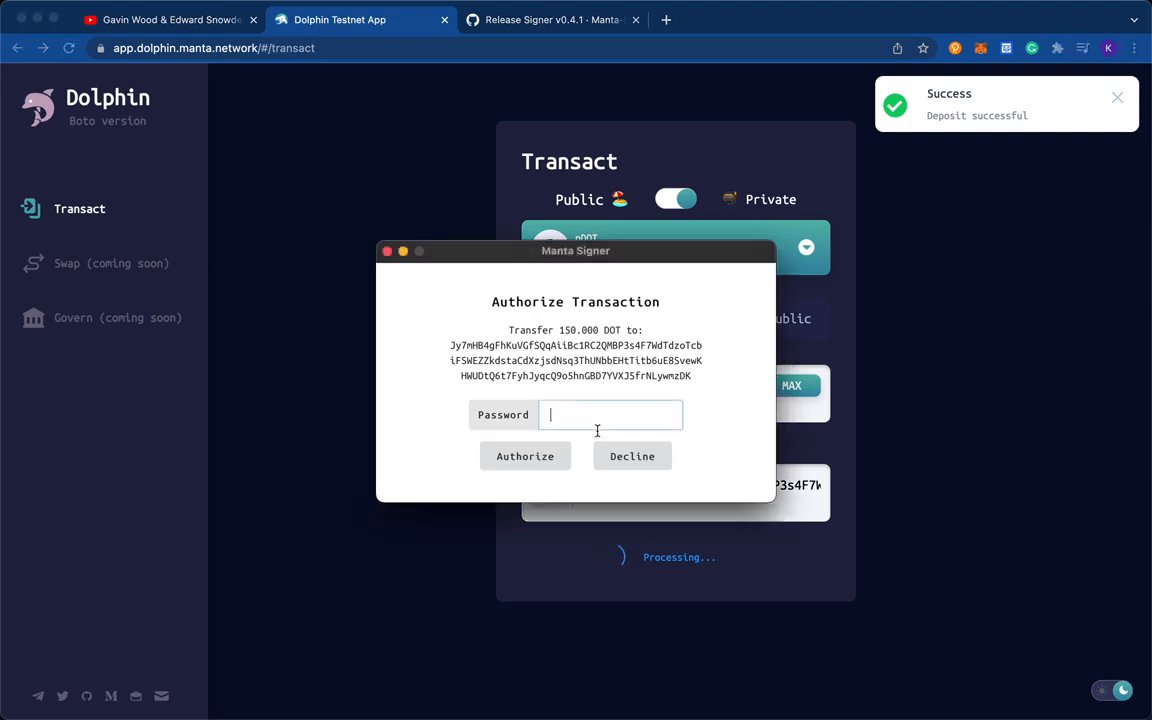
type("**********")
left_click(515, 468)
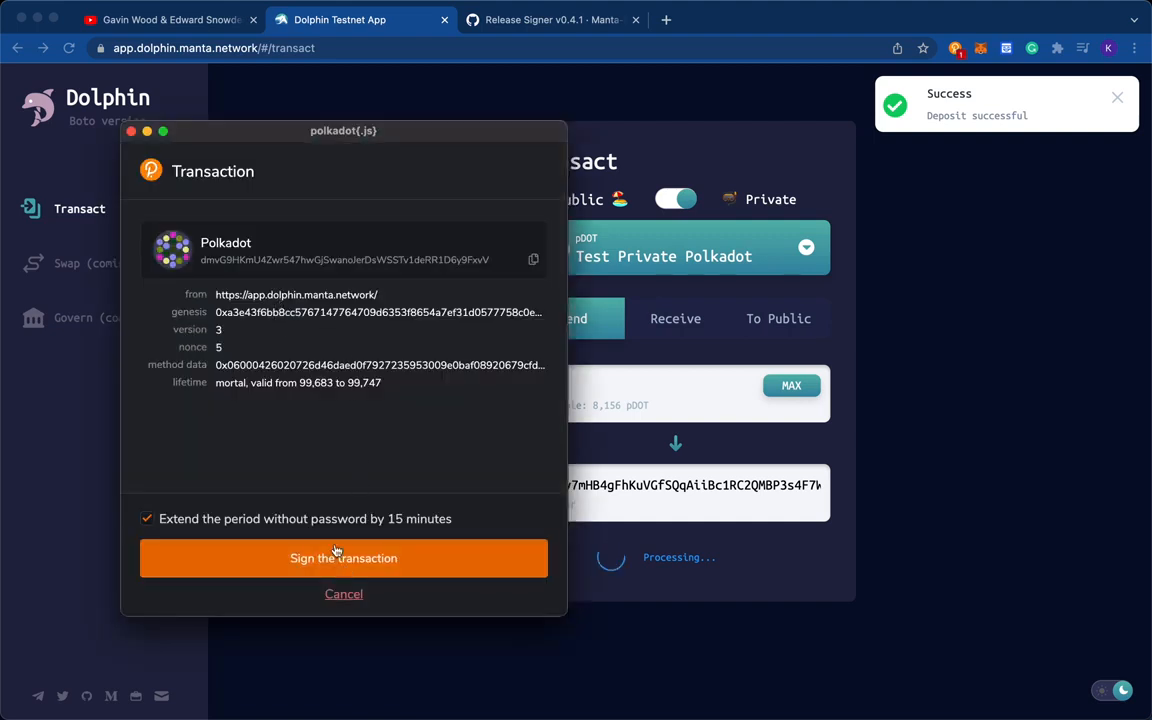
left_click(375, 558)
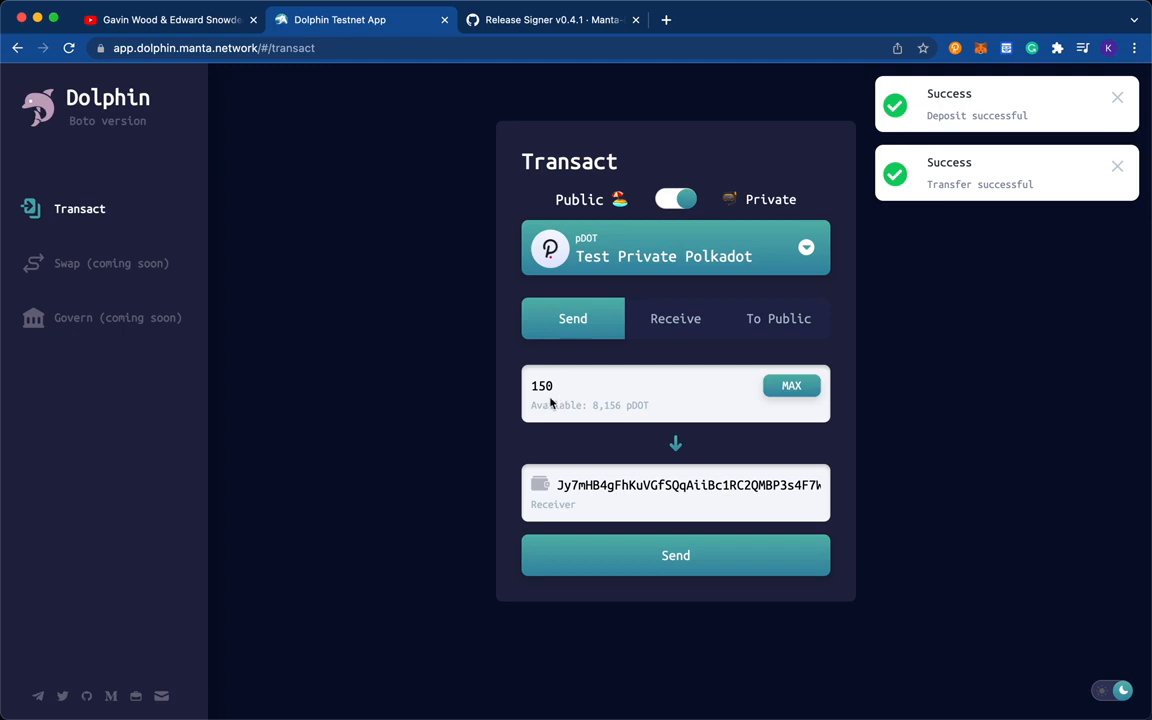
- Check the available pDOT balance and the receiver address on the private send form
double_click(618, 405)
left_click(872, 422)
double_click(799, 472)
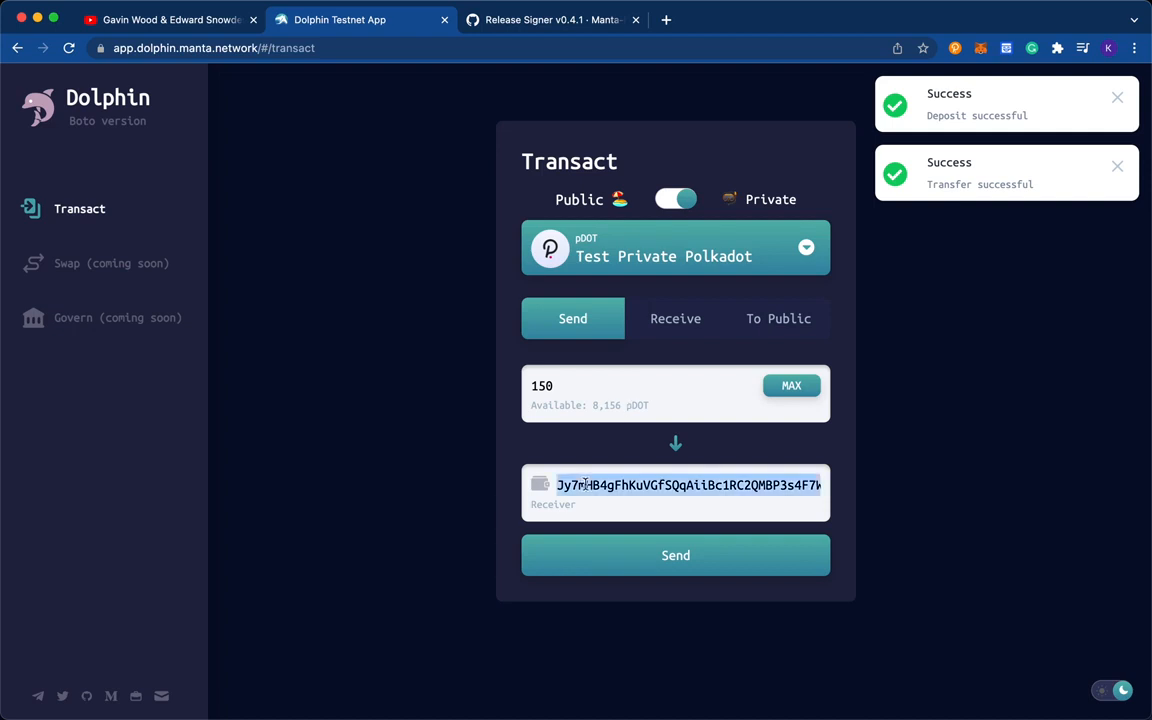
left_click(938, 427)
left_click_drag(621, 406, 599, 406)
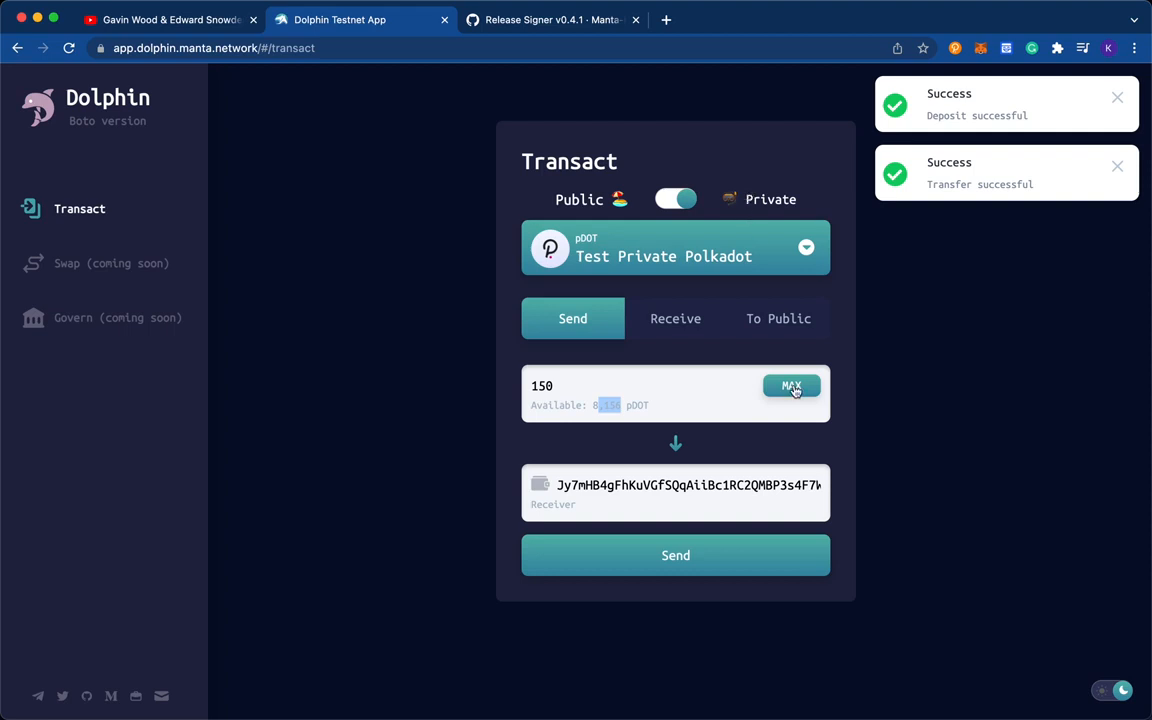
left_click(640, 402)
- Withdraw 1000 pDOT from the private balance to public Test Polkadot
left_click(767, 333)
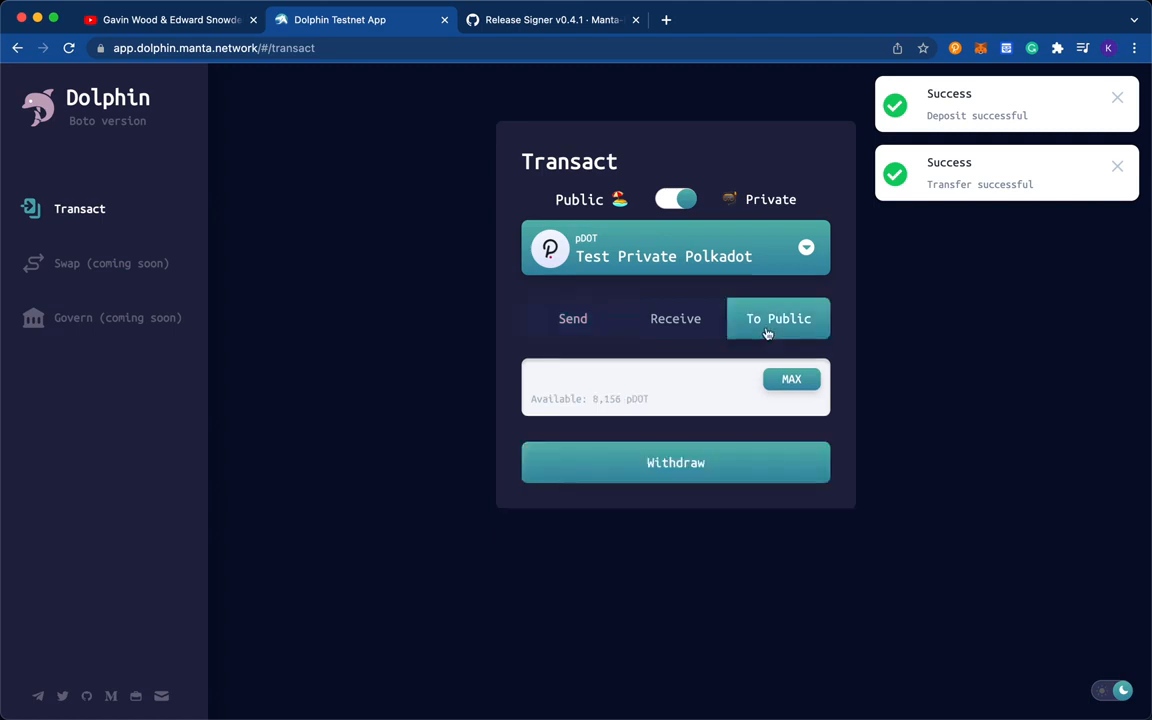
left_click(627, 371)
type("1000")
left_click(690, 460)
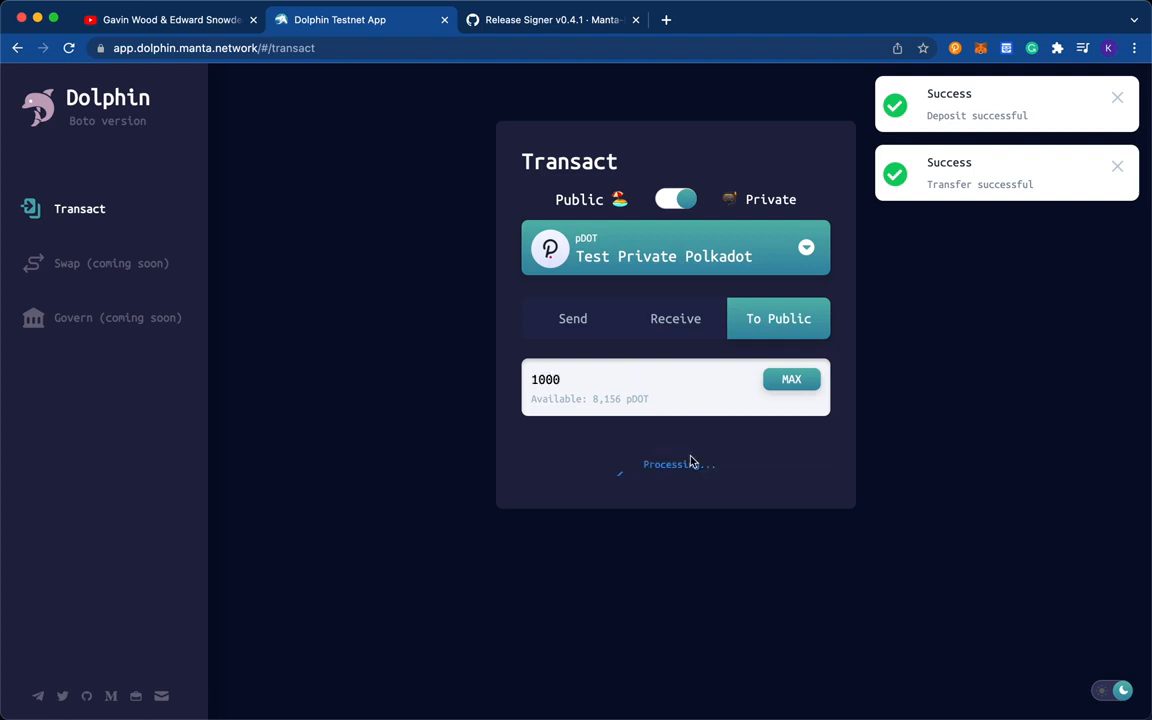
- Authorize the withdrawal with the Manta Signer password and sign it in the polkadot{.js} extension
left_click(611, 395)
left_click(611, 397)
type("••••••••••")
left_click(503, 441)
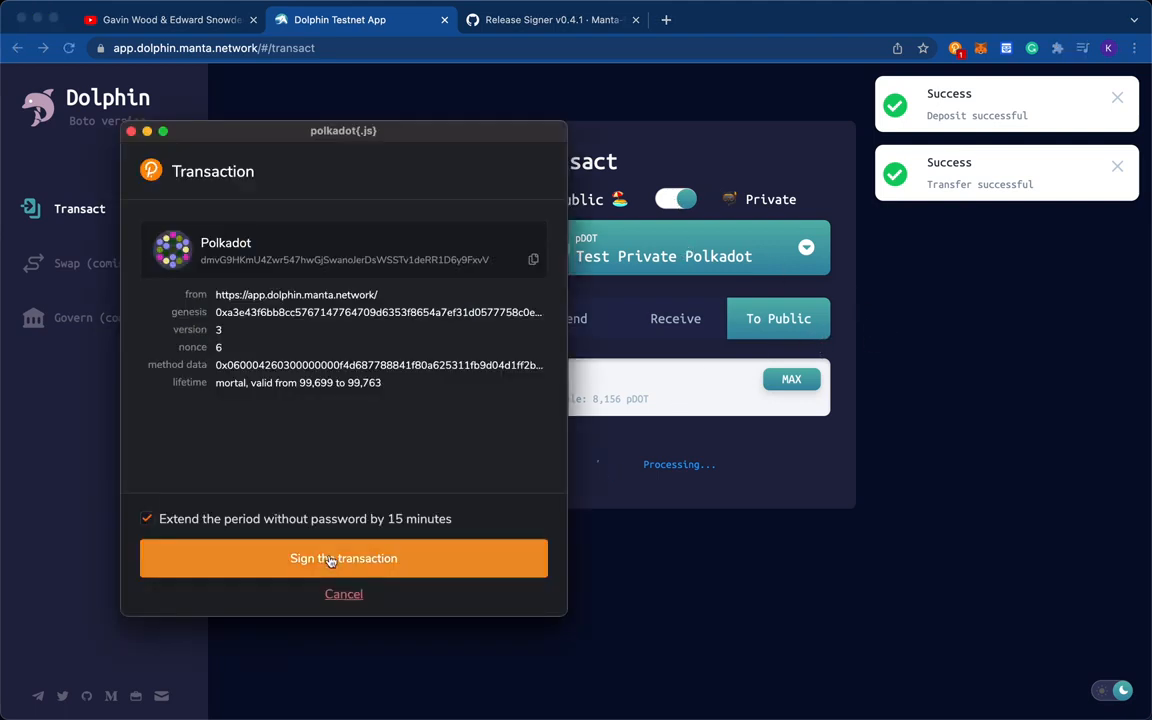
left_click(330, 561)
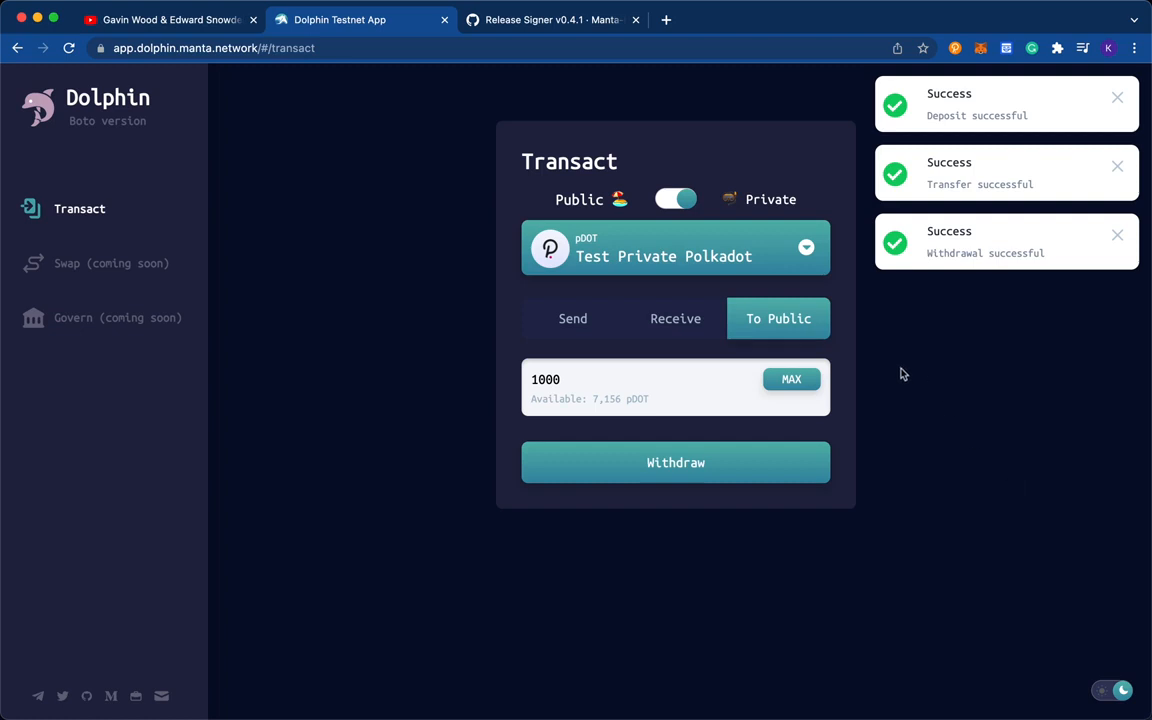
- Check the public Test Polkadot balance and return to the private side
left_click(664, 200)
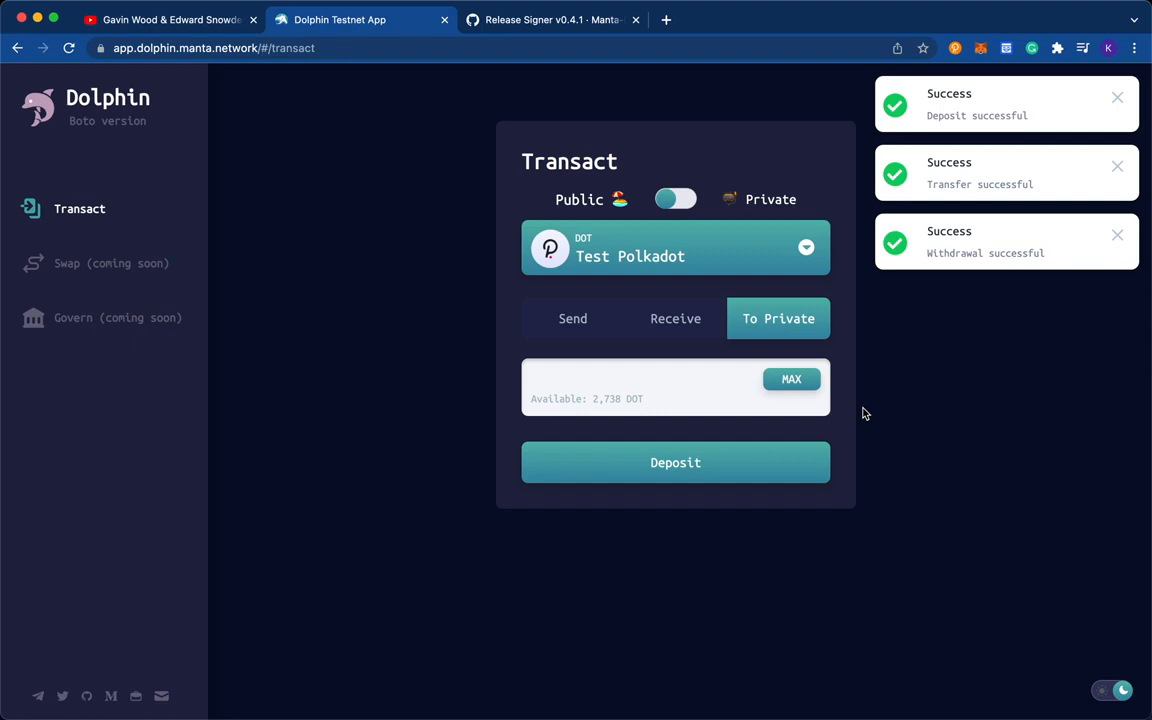
left_click(677, 202)
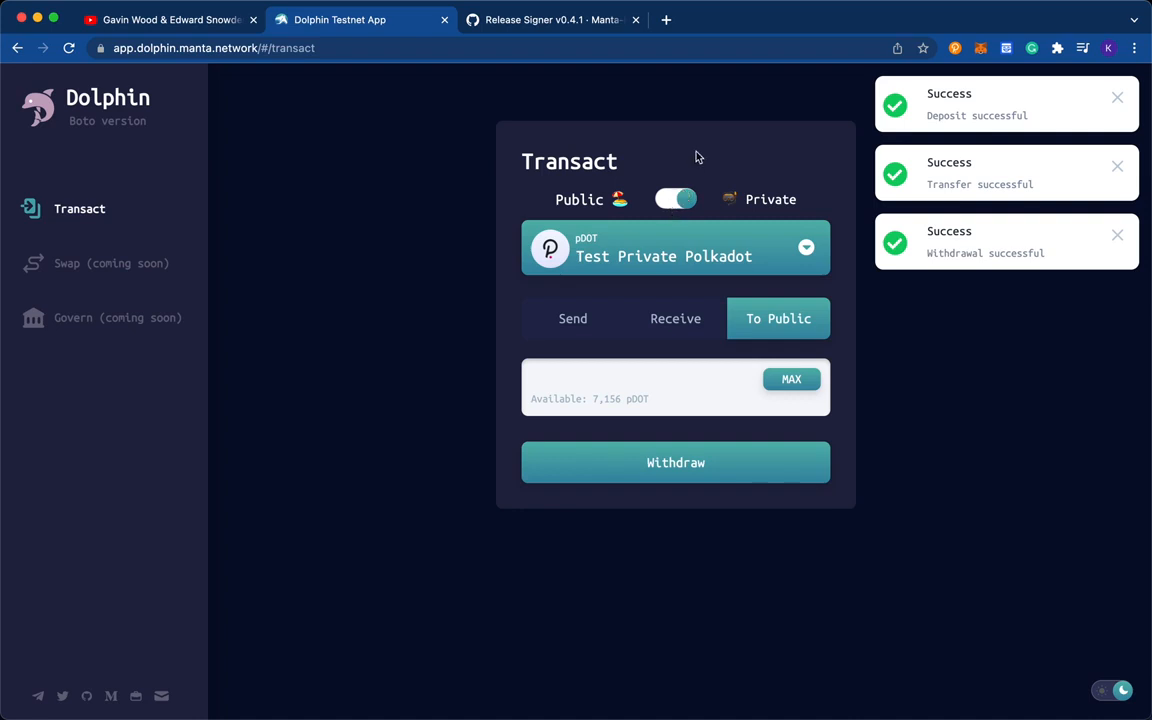
- Generate two successive private receive addresses for Test Private Polkadot, reopening the receive form in between, and highlight the second one
left_click(678, 318)
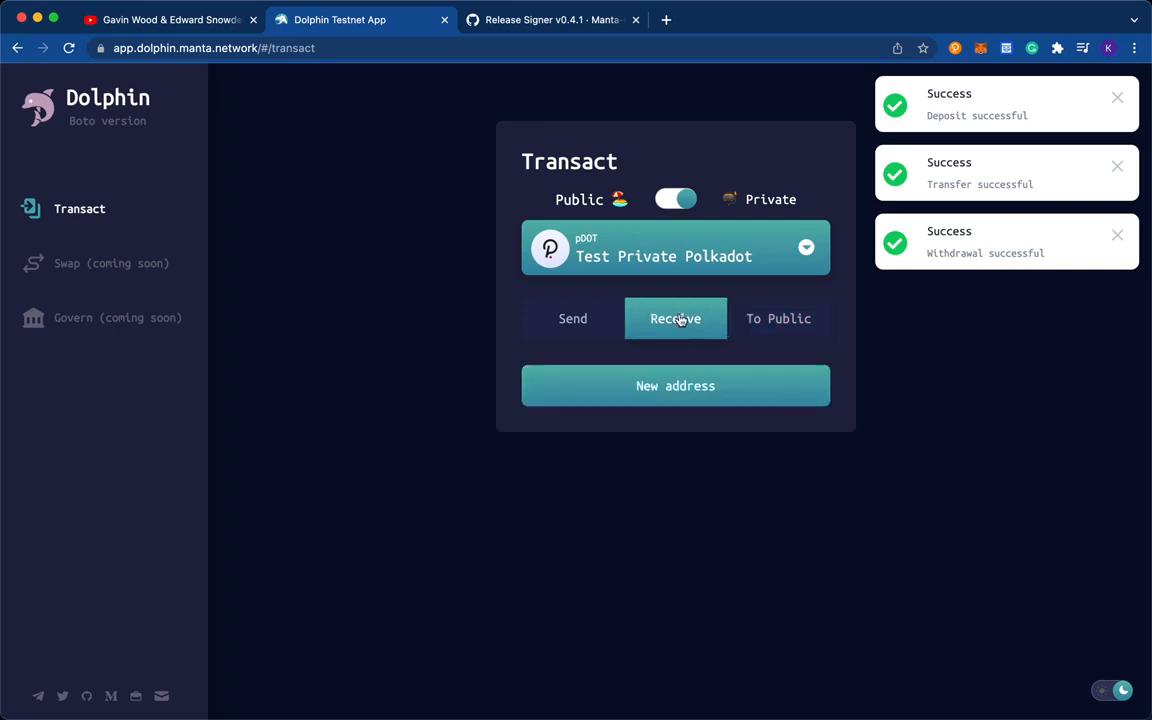
left_click(627, 388)
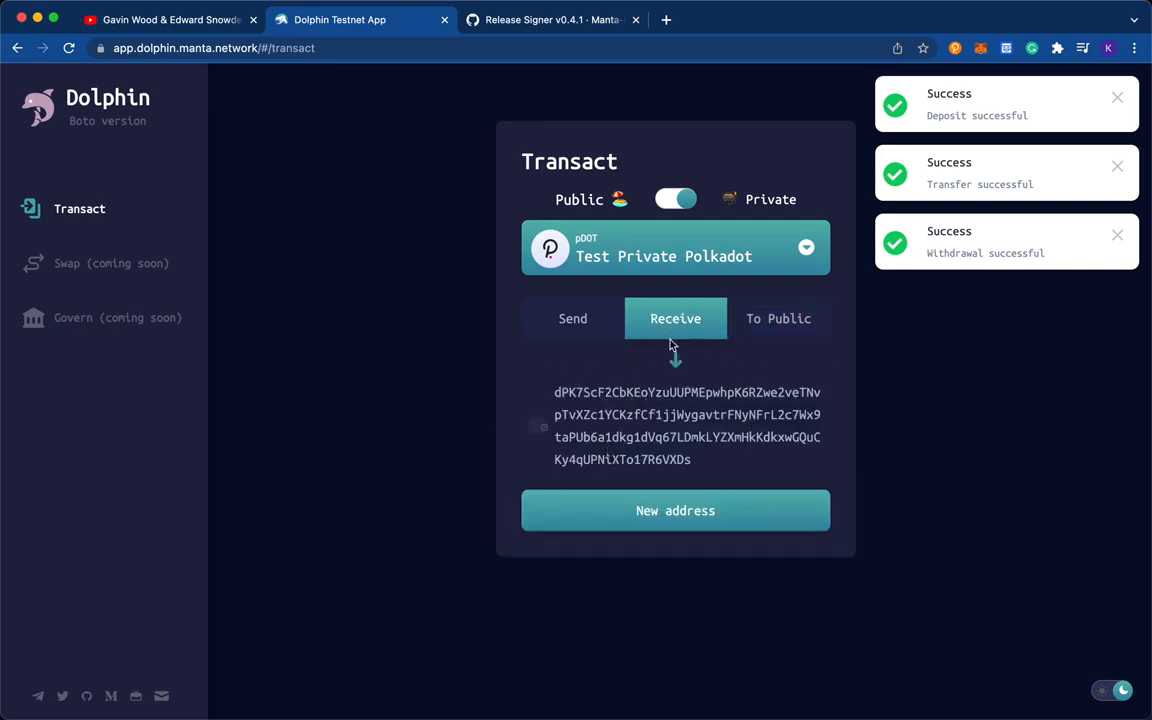
left_click(604, 336)
left_click(688, 336)
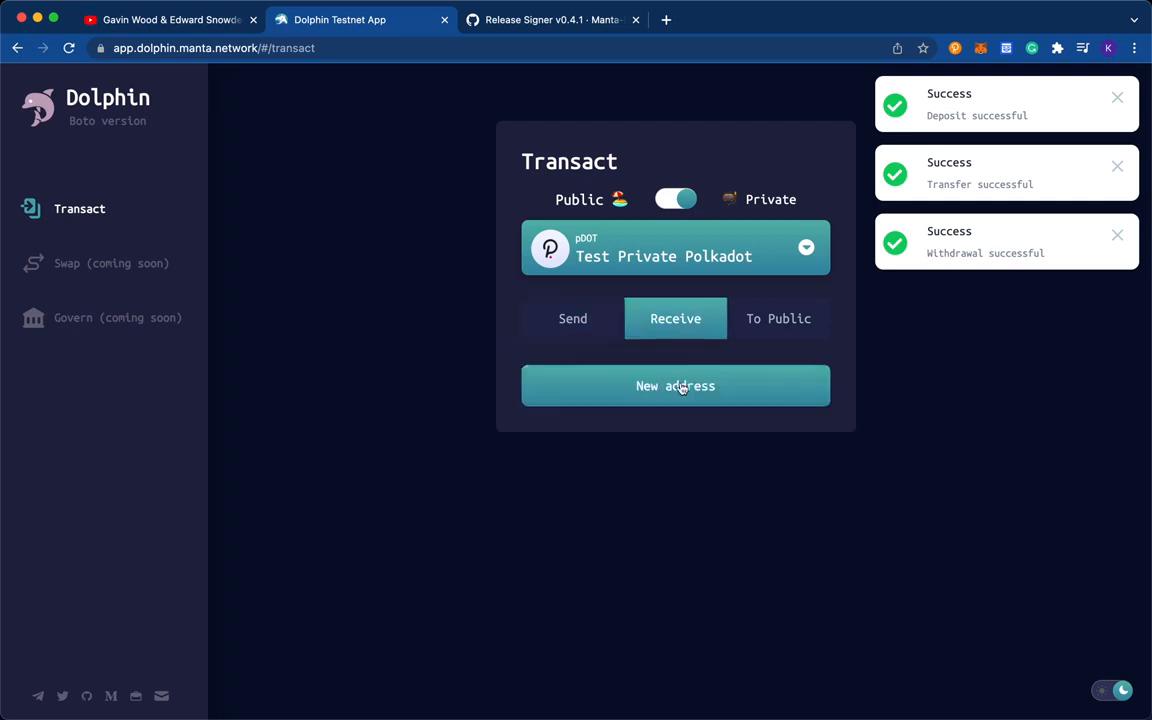
left_click(681, 388)
left_click_drag(554, 392, 675, 452)
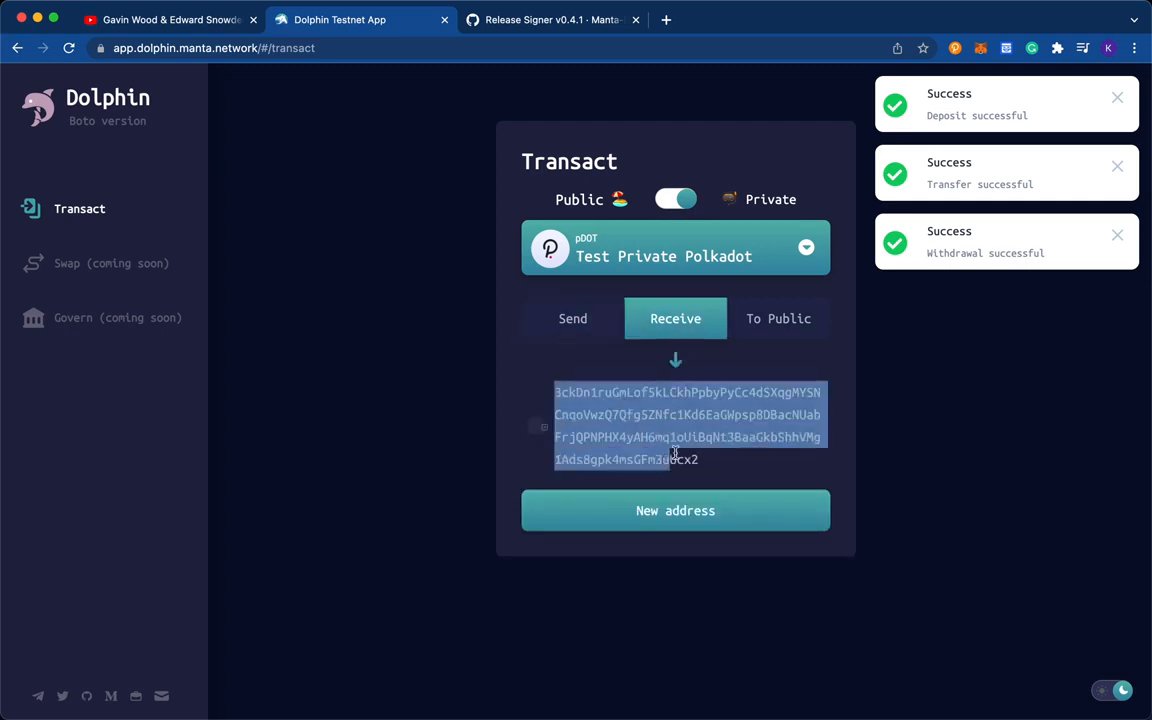
- Generate two more private receive addresses for Test Private Polkadot, leaving and reopening the receive form before each one
left_click(583, 321)
left_click(675, 321)
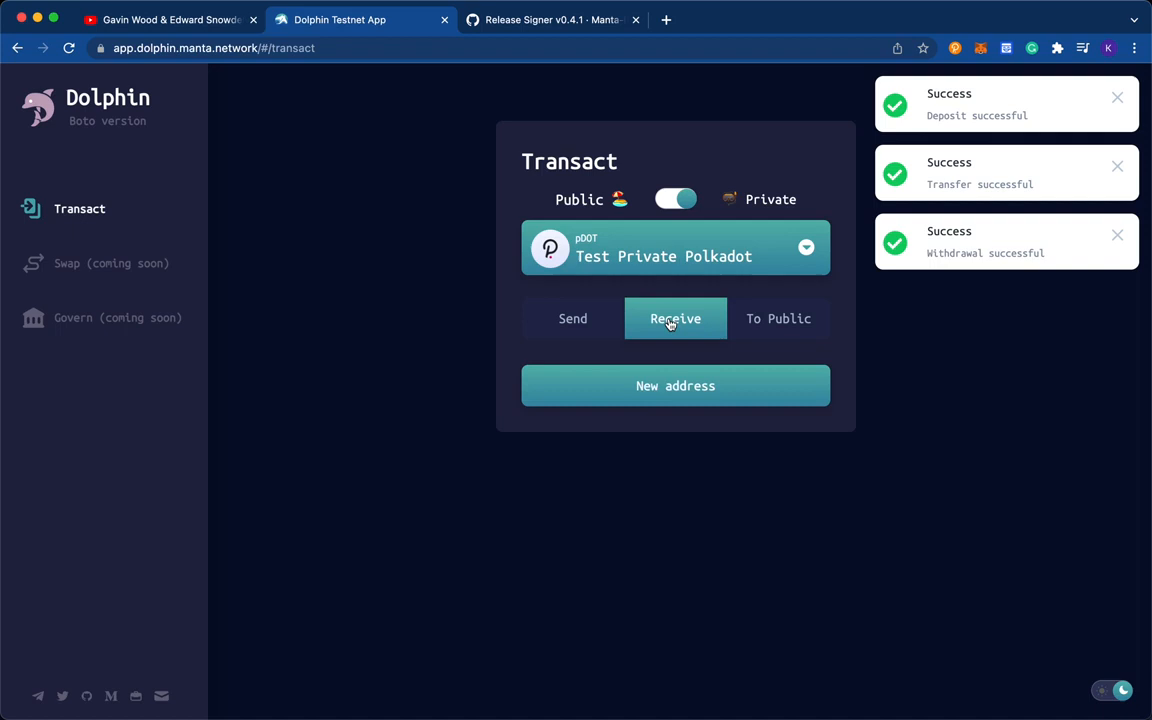
left_click(660, 400)
left_click_drag(555, 392, 698, 462)
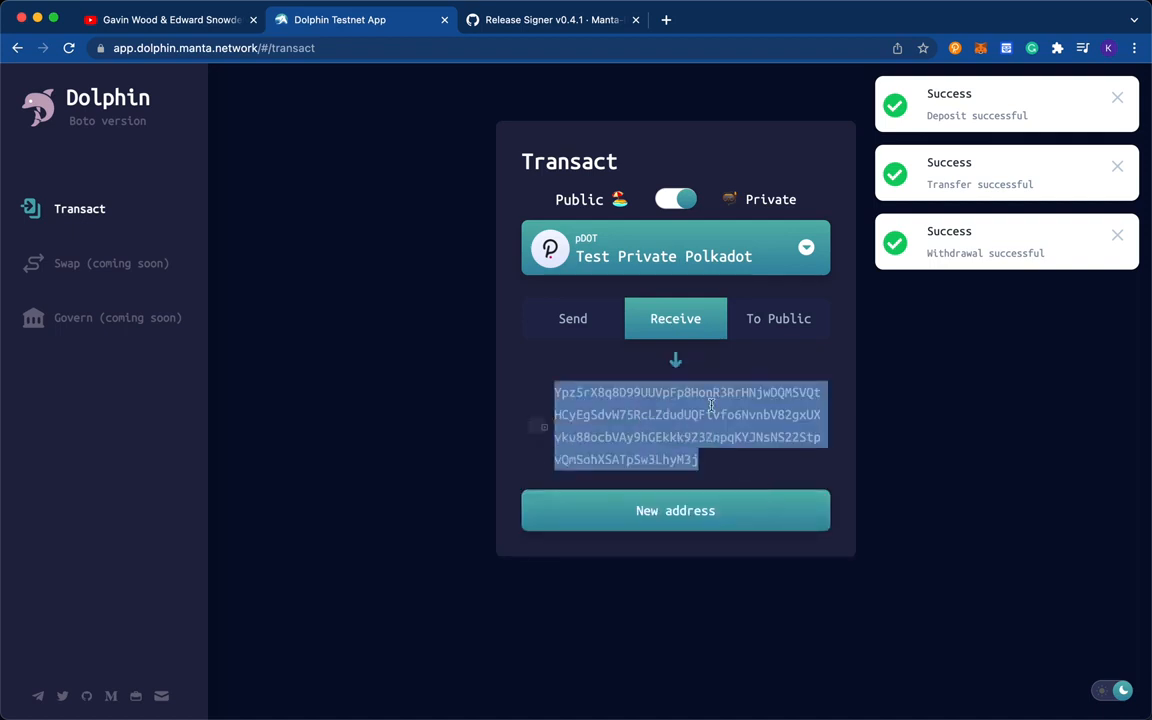
left_click(591, 342)
left_click(605, 330)
left_click(671, 330)
left_click(675, 385)
mouse_move(552, 392)
left_mouse_down()
mouse_move(676, 430)
mouse_move(708, 462)
mouse_move(554, 391)
left_mouse_up()
left_click(708, 462)
left_click(588, 385)
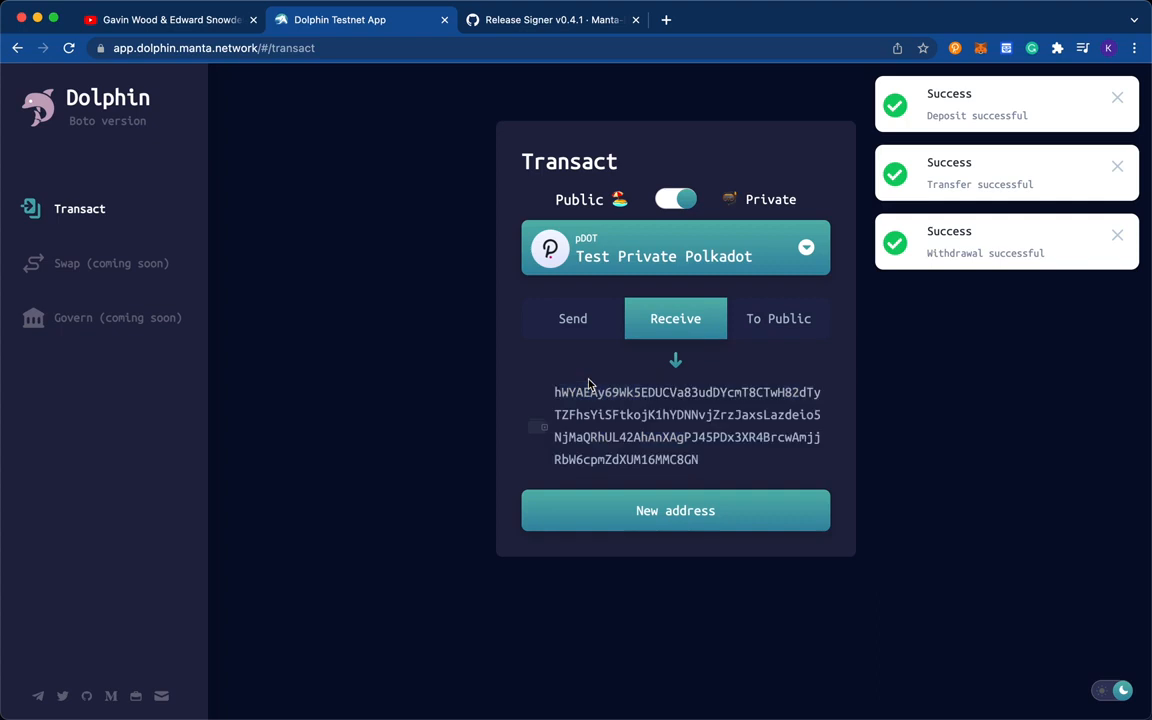